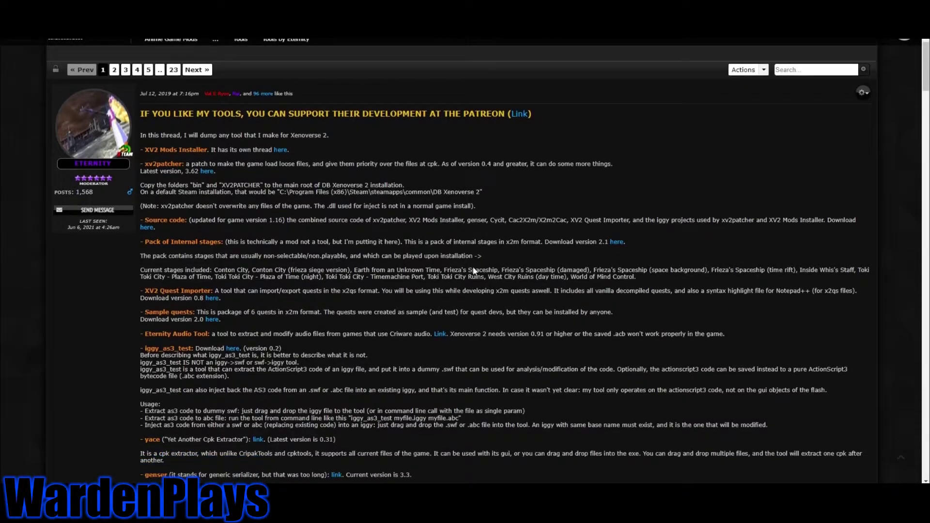
Look through the forum thread's list of Xenoverse 2 modding tools, including the XV2 Quest Importer entry
scroll(474, 271, "down", 3)
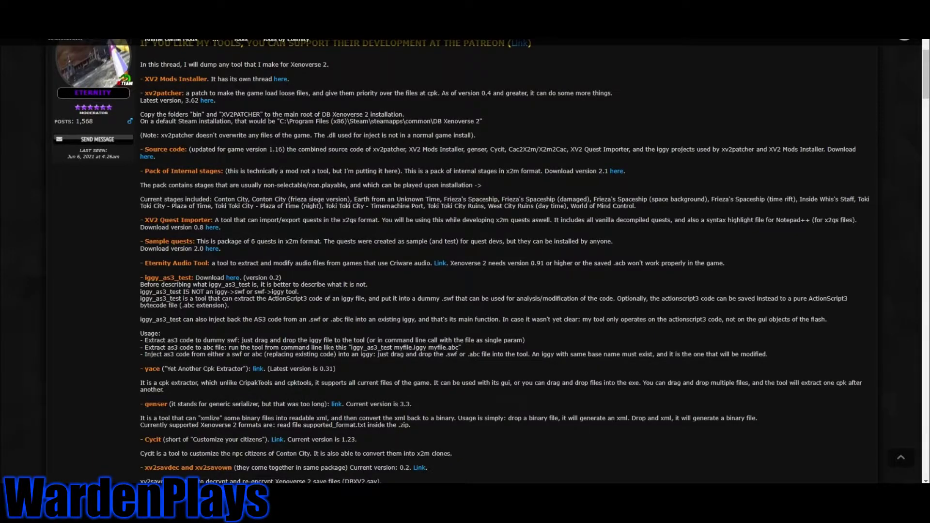
scroll(462, 262, "up", 2)
scroll(461, 261, "down", 1)
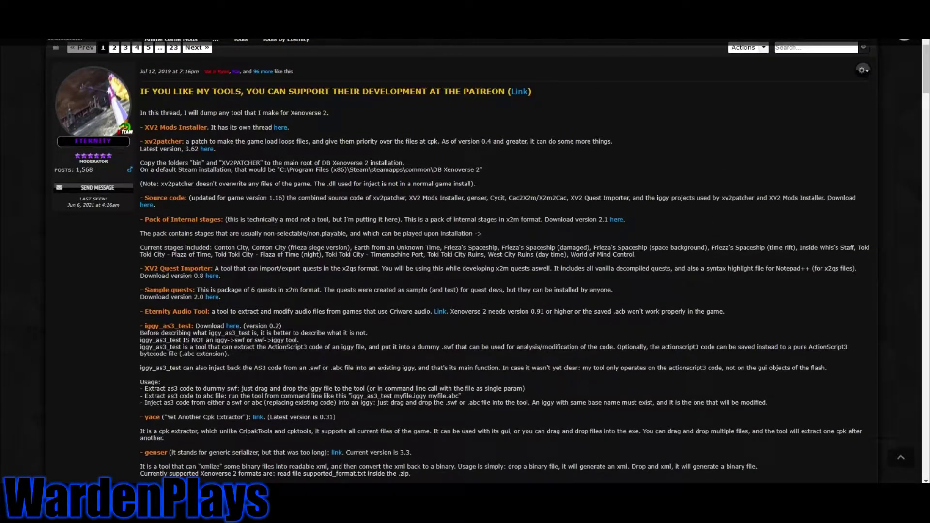
scroll(199, 286, "down", 4)
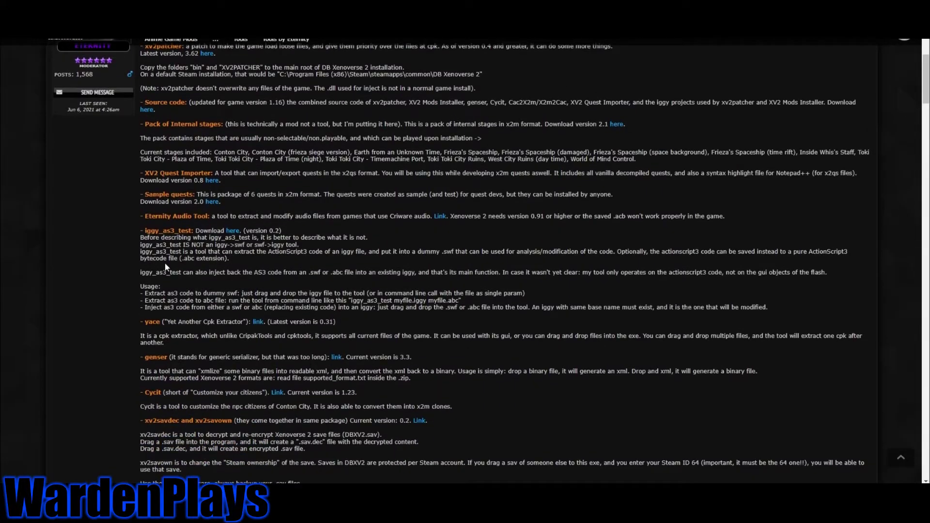
scroll(202, 248, "up", 2)
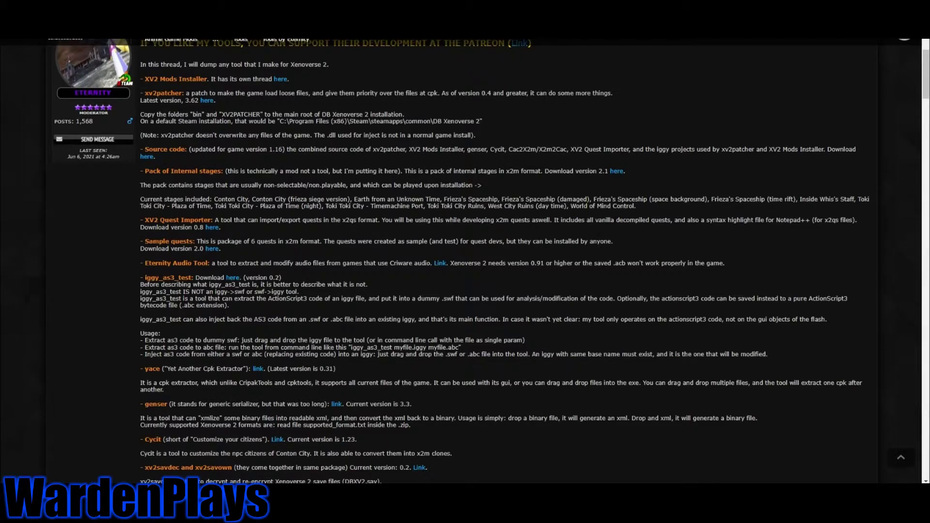
scroll(465, 262, "up", 3)
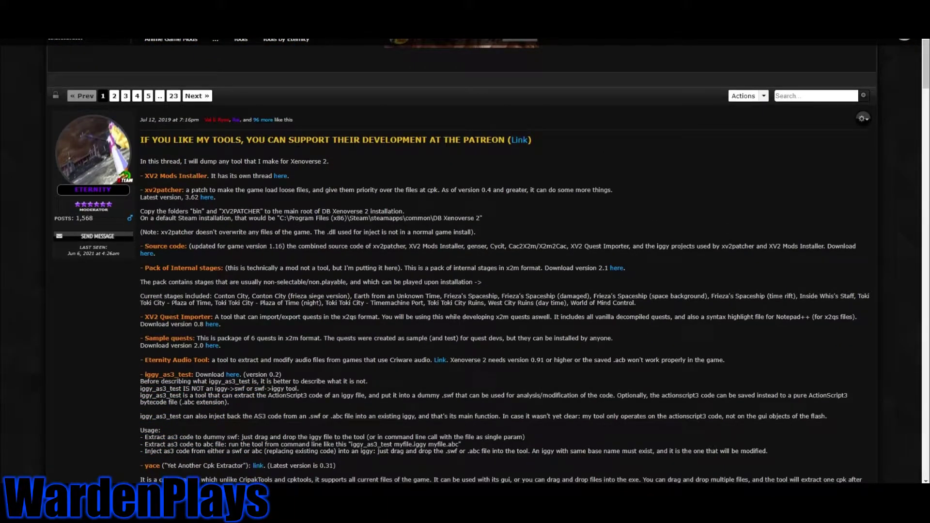
scroll(179, 187, "down", 1)
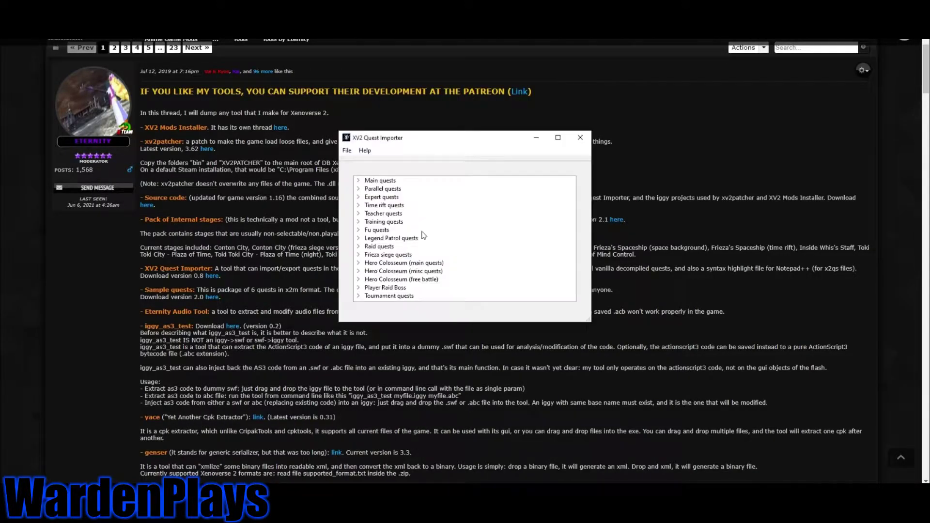
In XV2 Quest Importer, expand the parallel quests and open TMQ_0101 (World Tournament Tag Team)
left_click(357, 188)
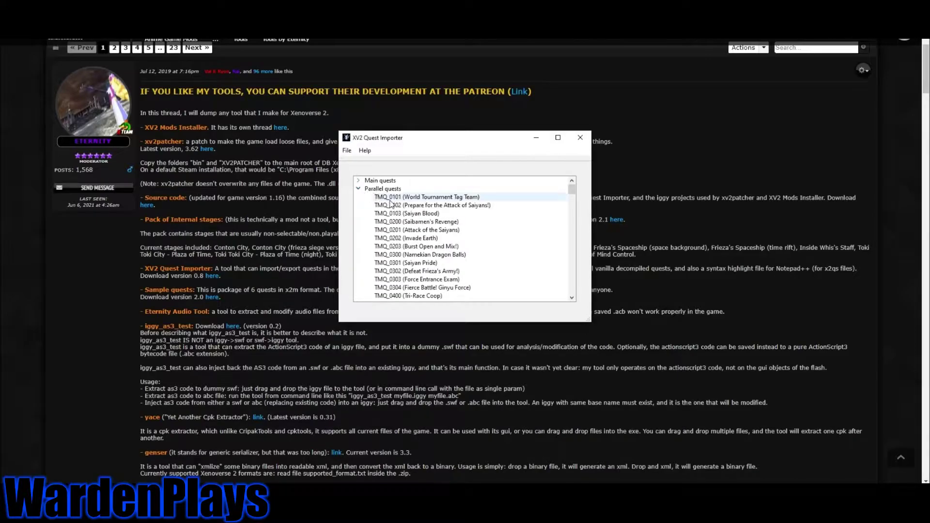
double_click(421, 197)
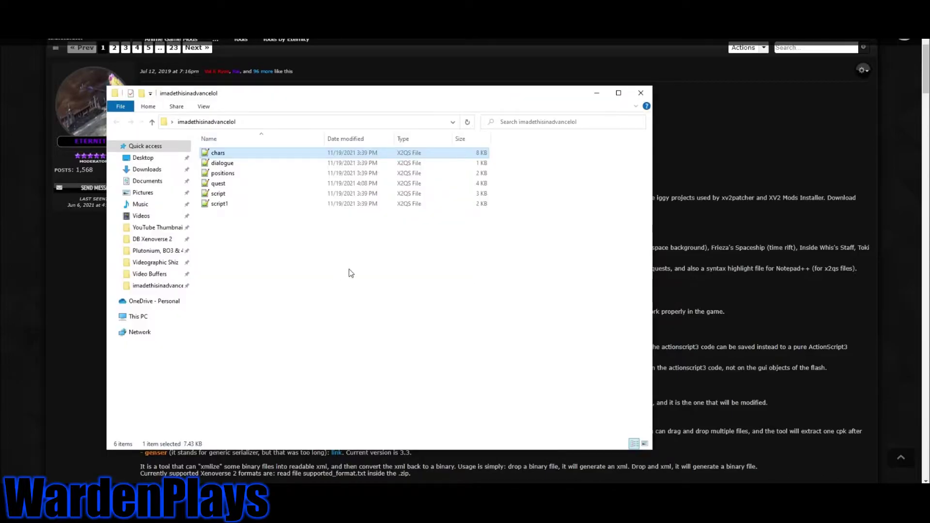
Open the quest file from the imadethisinadvancelol folder and compare it with the chars file
left_click_drag(446, 294, 435, 305)
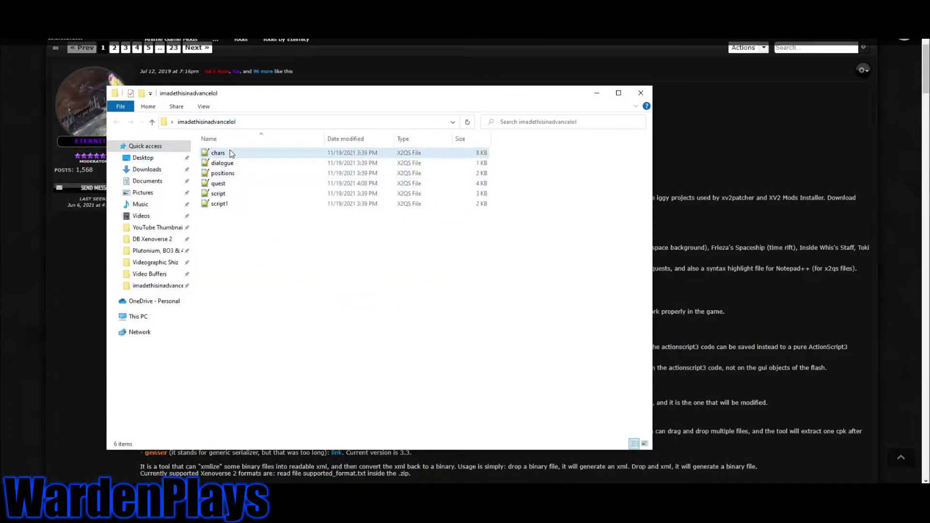
double_click(234, 183)
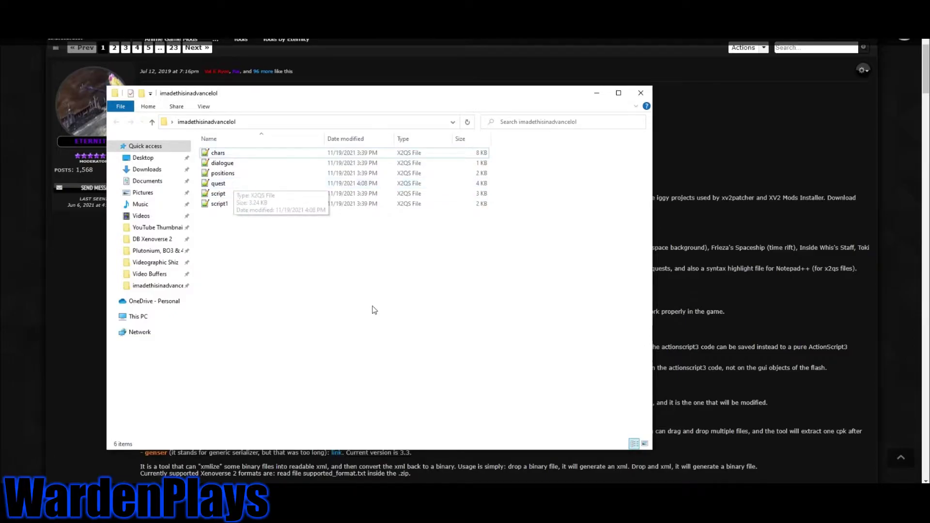
double_click(527, 7)
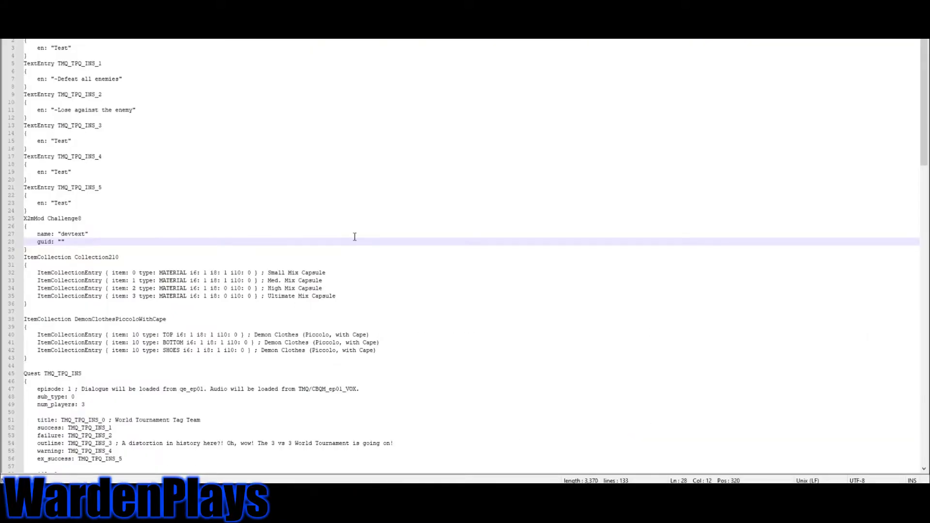
key("ctrl+Tab")
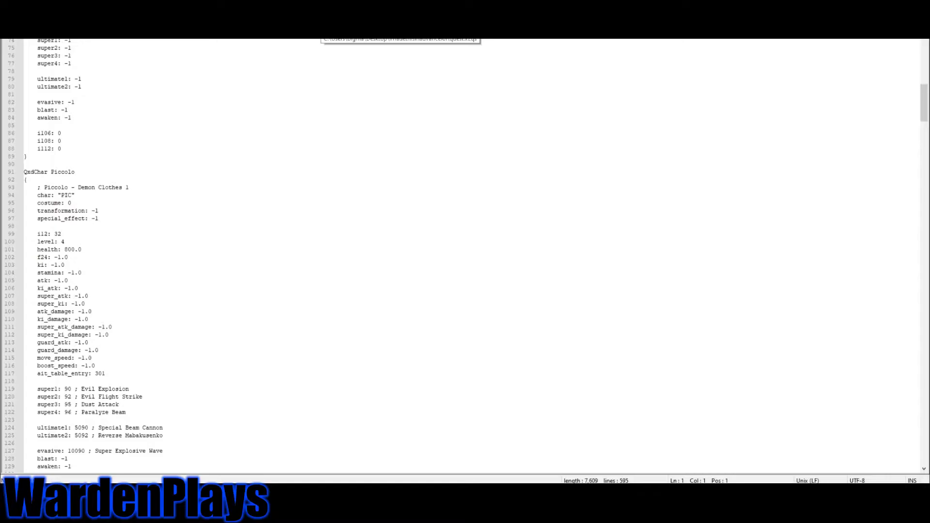
key("ctrl+Tab")
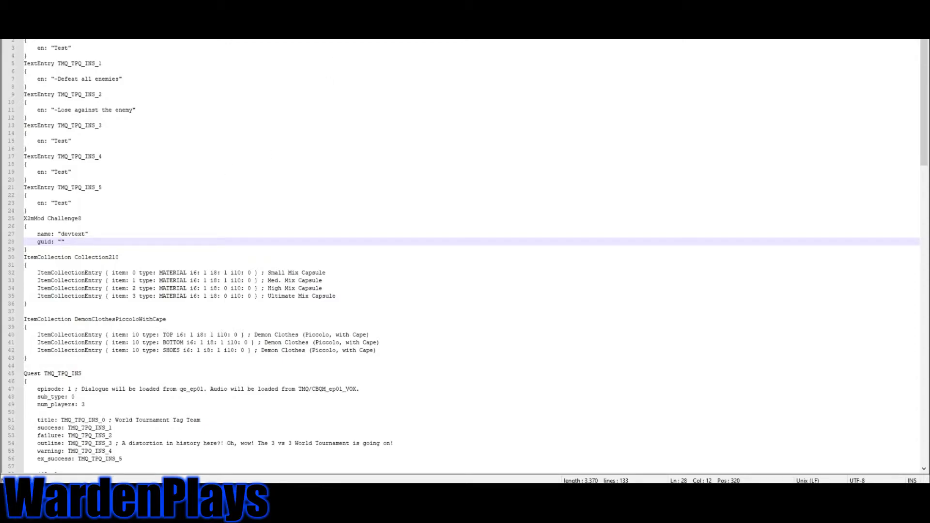
left_click(329, 23)
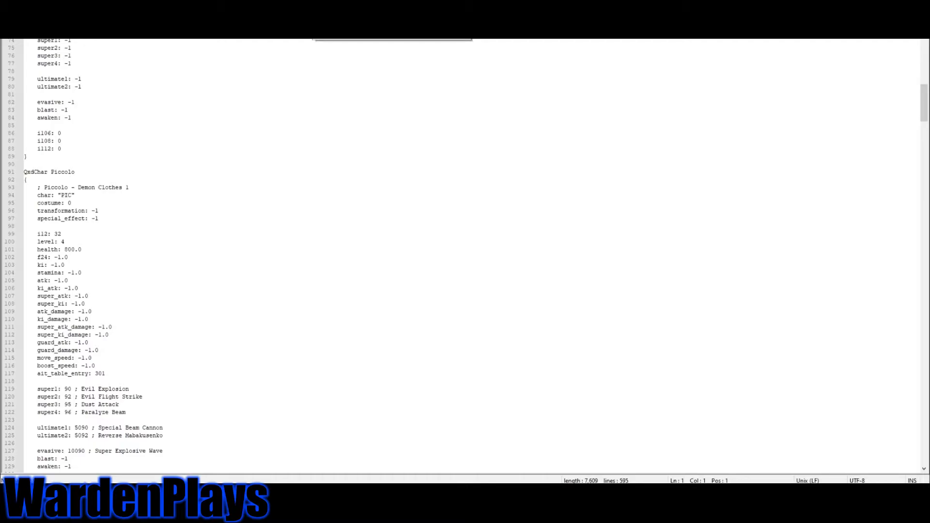
key("ctrl+Tab")
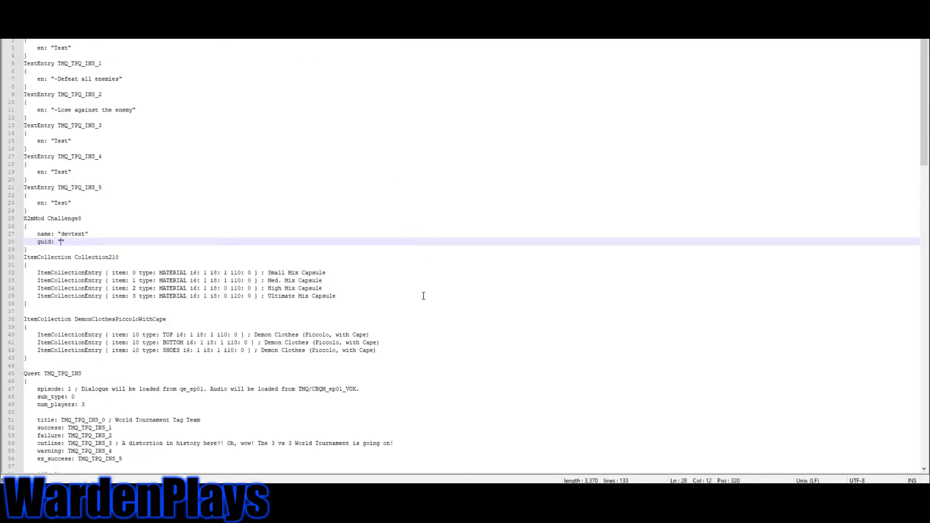
Switch to the NPC4.x2m archive in WinRAR and open its x2m.xml file
key("alt+Tab")
left_click_drag(126, 88, 134, 86)
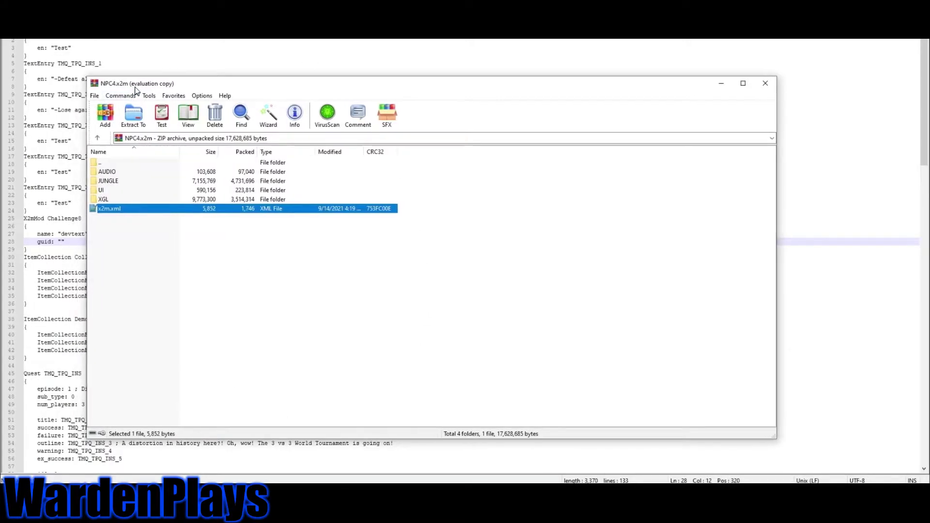
left_click(256, 313)
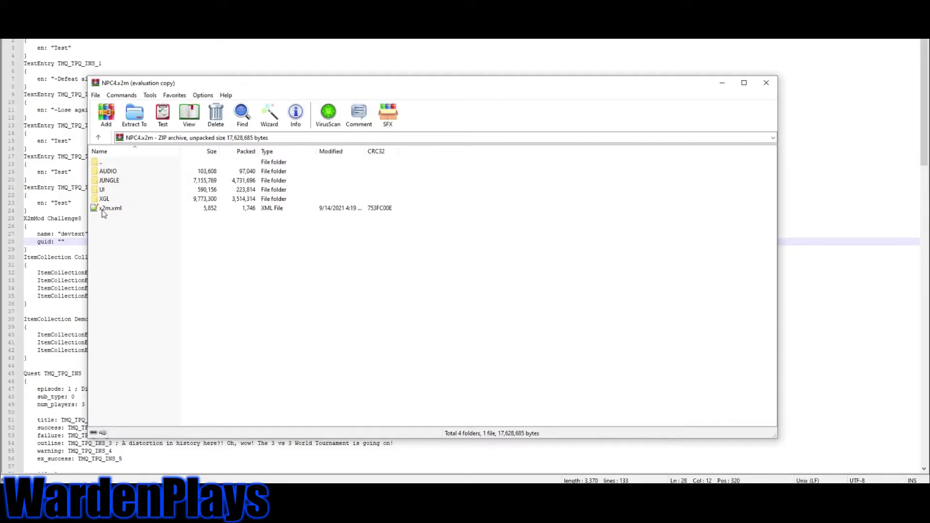
double_click(104, 209)
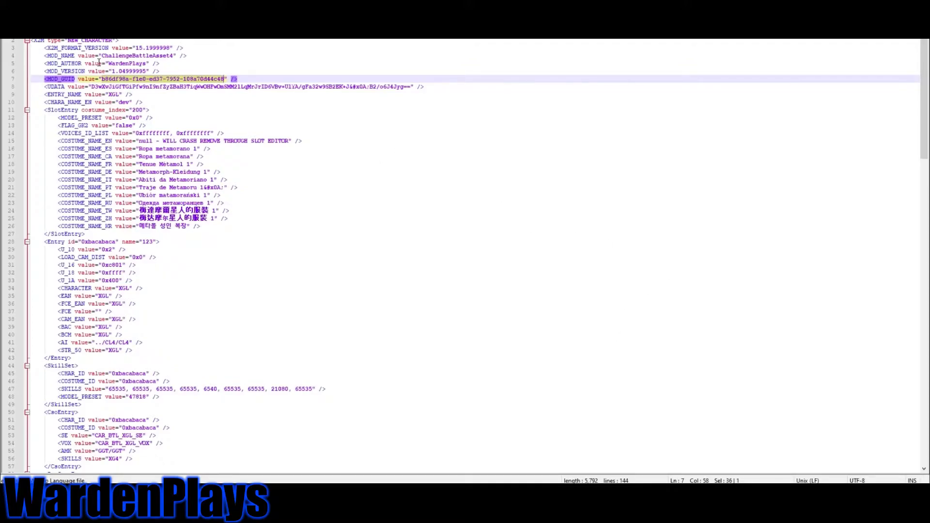
Copy the MOD_GUID value from x2m.xml and return to the quest file
left_click(142, 117)
left_click_drag(44, 78, 102, 78)
key("ctrl+c")
key("ctrl+Tab")
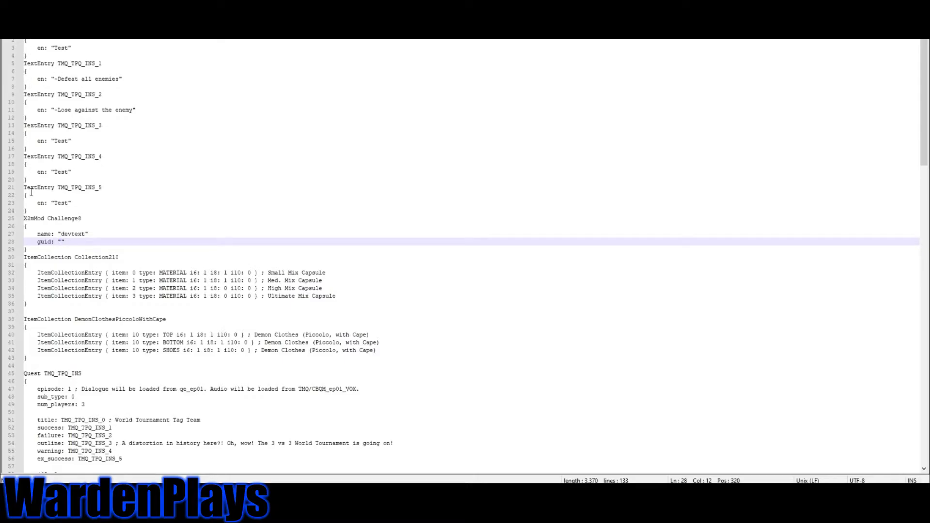
Fill the empty guid value of the X2mMod Challenge8 block with the copied mod GUID
left_click_drag(25, 218, 29, 249)
left_click_drag(90, 219, 44, 219)
left_click(31, 226)
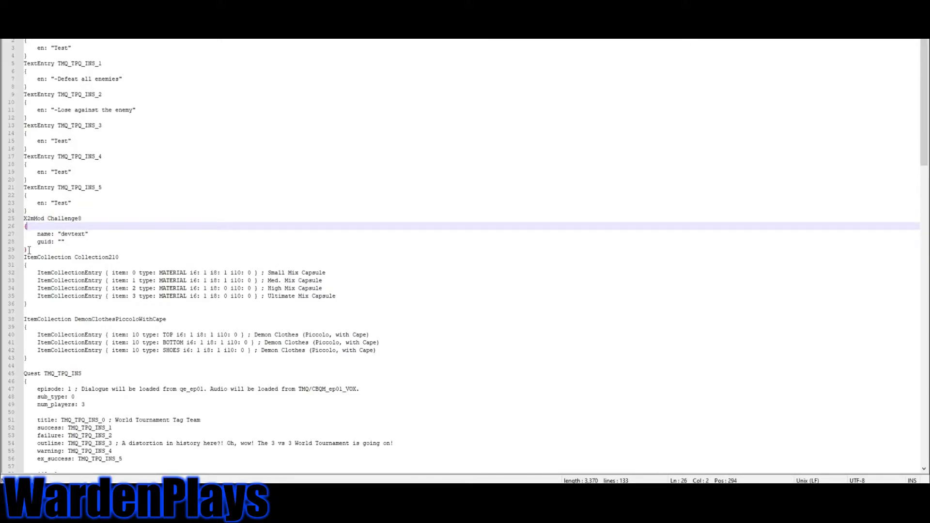
left_click(28, 249)
mouse_move(31, 248)
left_mouse_down()
mouse_move(18, 219)
mouse_move(29, 246)
left_mouse_up()
left_click_drag(82, 233, 59, 236)
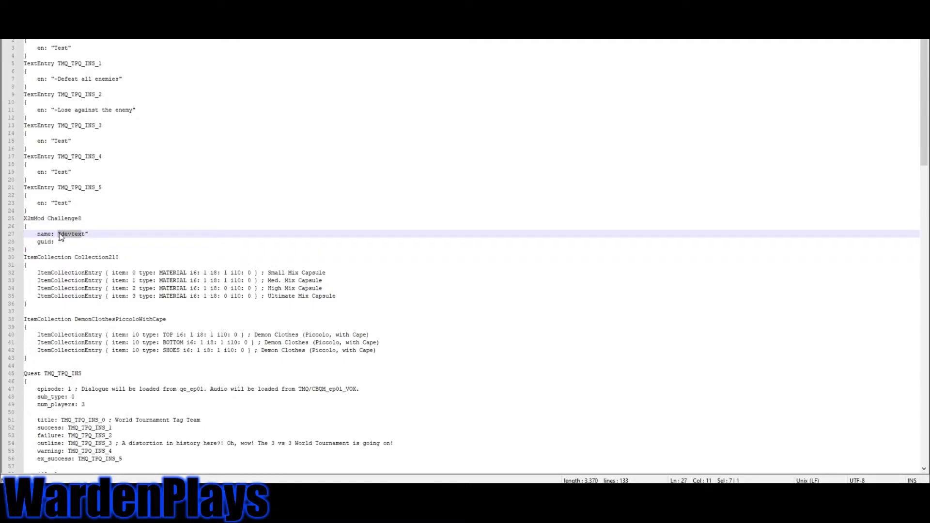
left_click(60, 242)
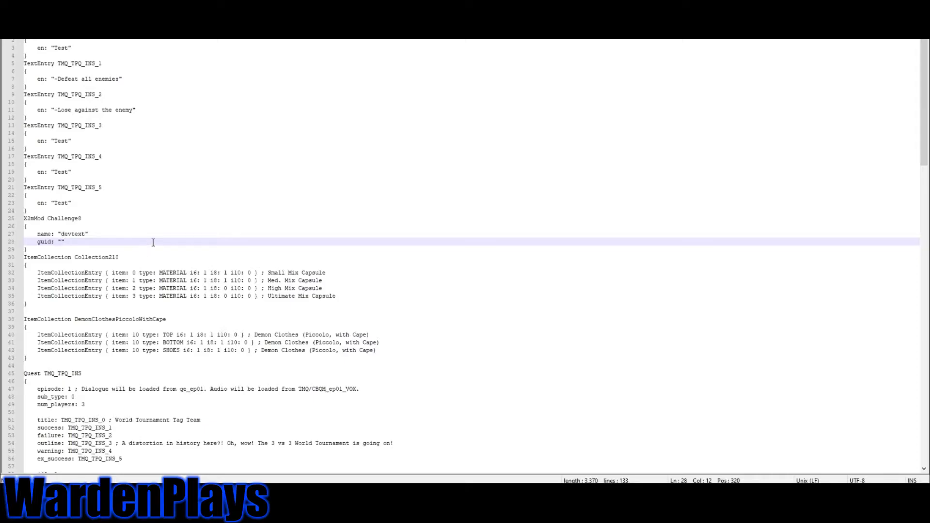
type("\"")
key("ctrl+v")
left_click_drag(48, 249, 18, 220)
left_click(54, 243)
left_click(42, 250)
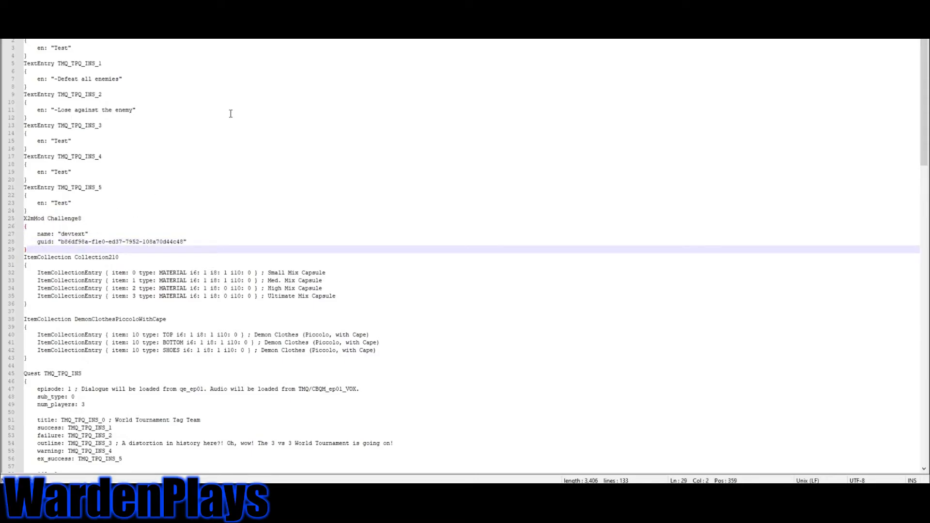
Copy the identifier Challenge8 from the X2mMod block and replace Piccolo's char value "PIC" with it in the chars file
left_click(354, 35)
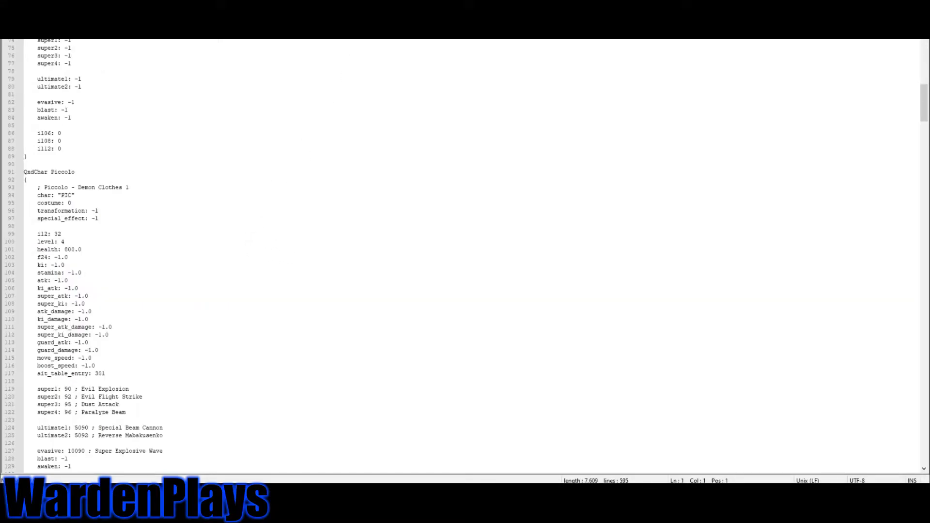
key("ctrl+Tab")
left_click_drag(80, 218, 48, 218)
key("ctrl+c")
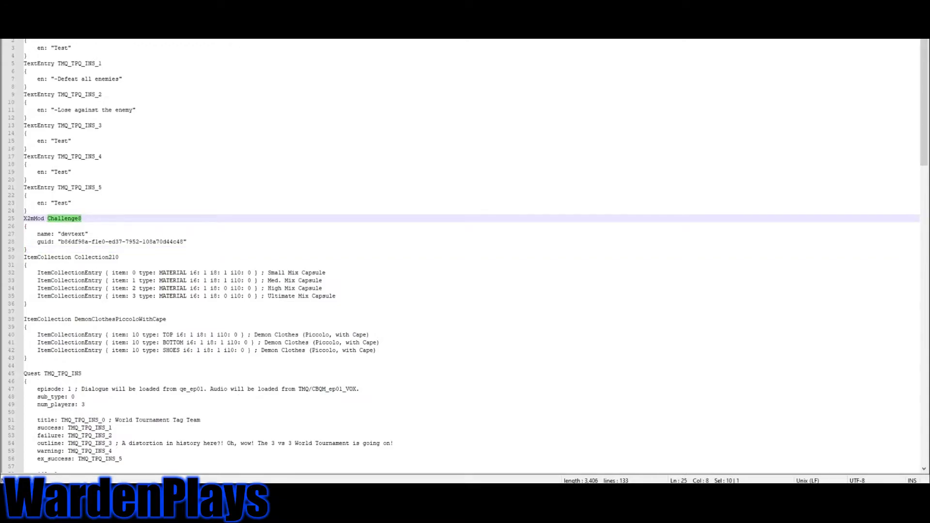
key("ctrl+Tab")
scroll(128, 271, "down", 6)
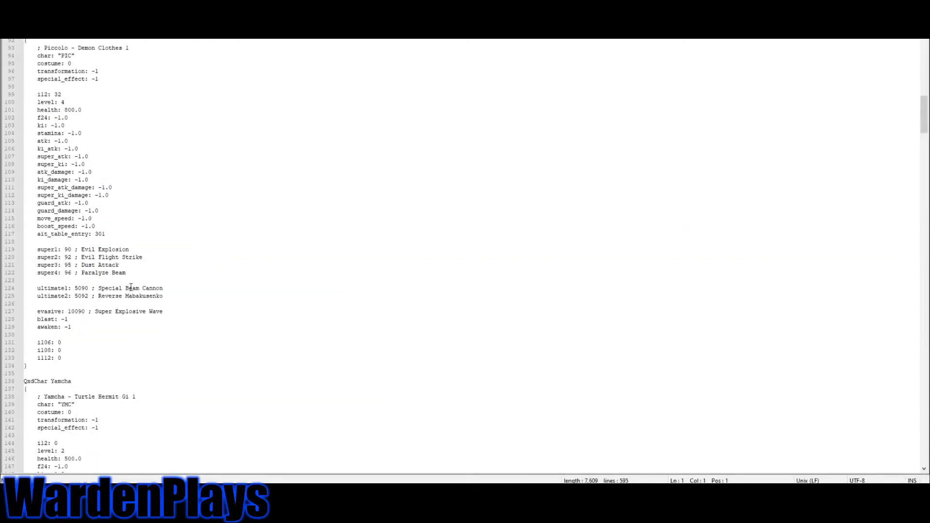
scroll(131, 287, "up", 10)
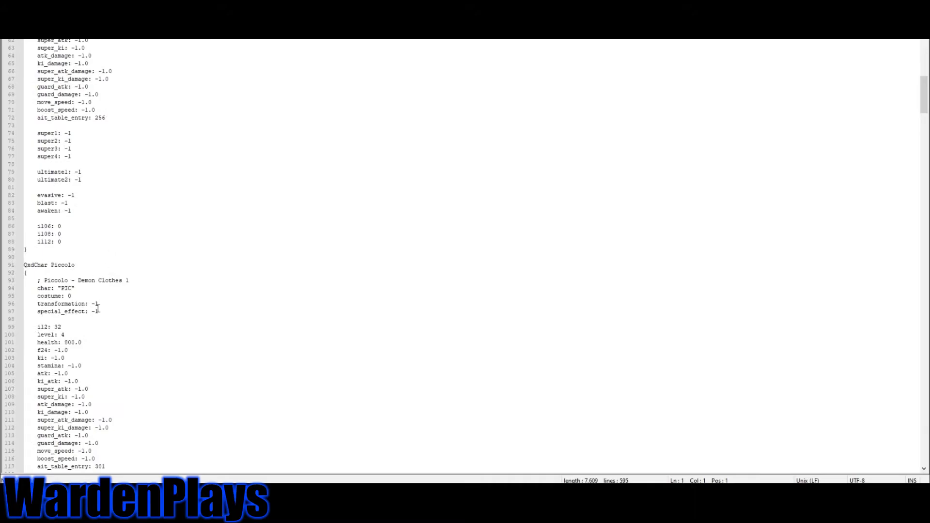
left_click_drag(81, 286, 61, 289)
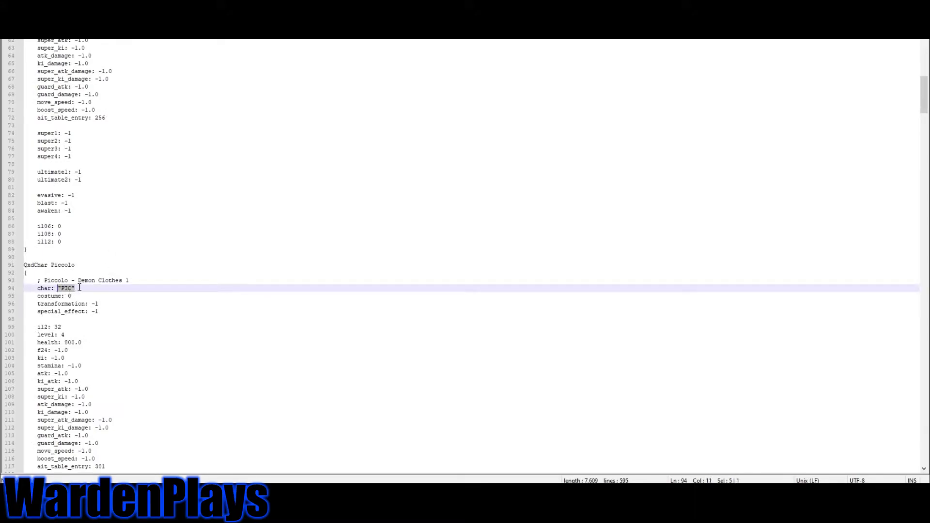
key("ctrl+v")
left_click_drag(93, 289, 58, 289)
key("ctrl+c")
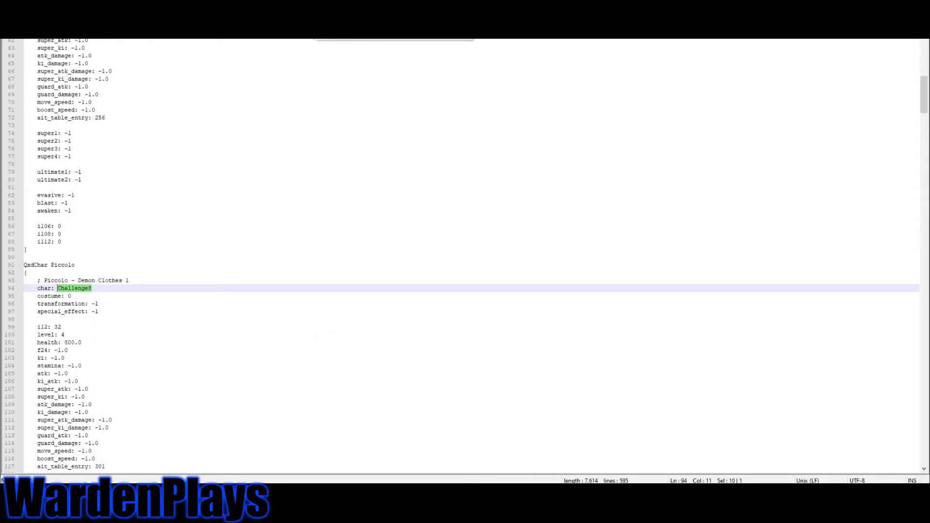
Review the complete X2mMod Challenge8 block in the quest file, from its heading to the closing brace
scroll(169, 263, "down", 6)
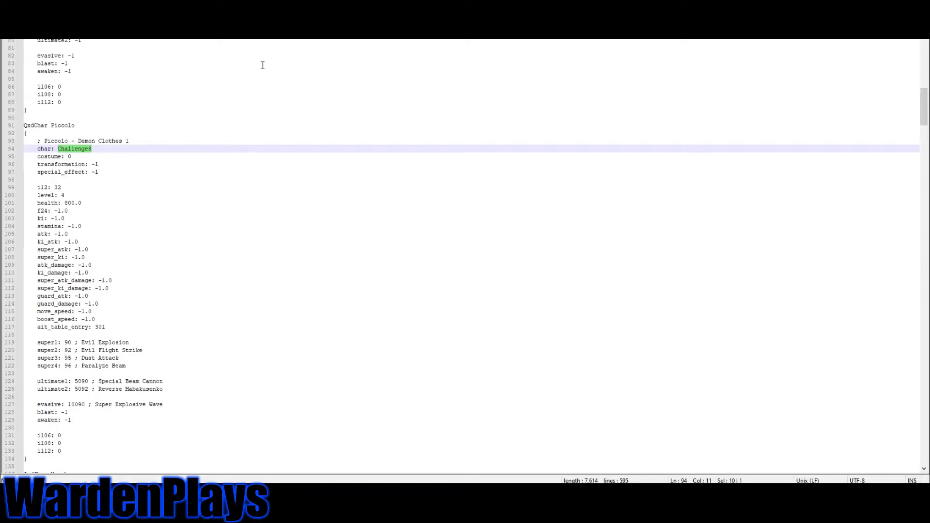
left_click(58, 34)
left_click(56, 228)
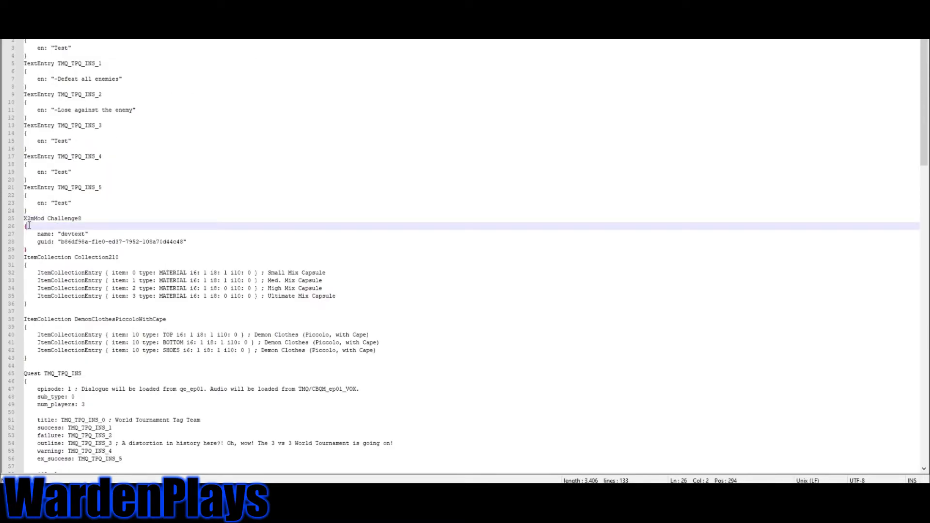
left_click_drag(23, 218, 50, 249)
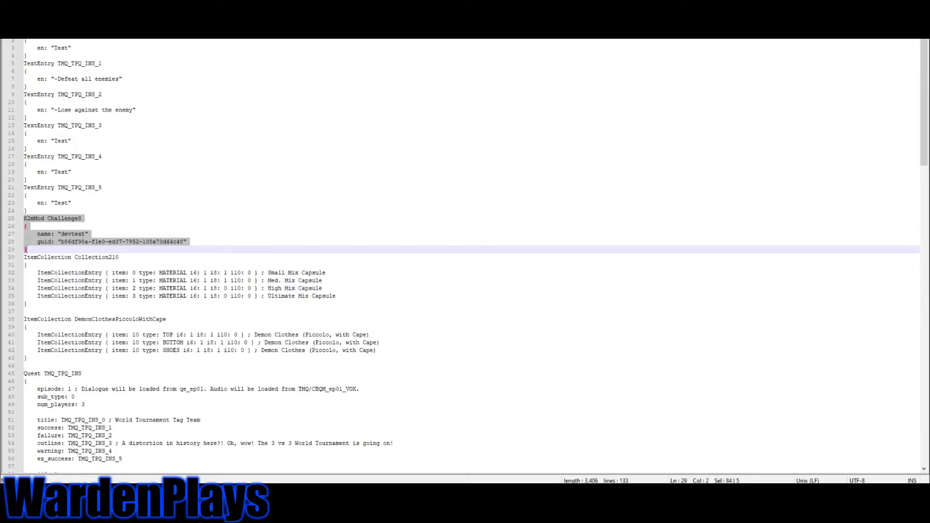
Replace Piccolo's super1 entry in the chars file with the identifier Skill
key("ctrl+Tab")
left_click_drag(140, 342, 66, 344)
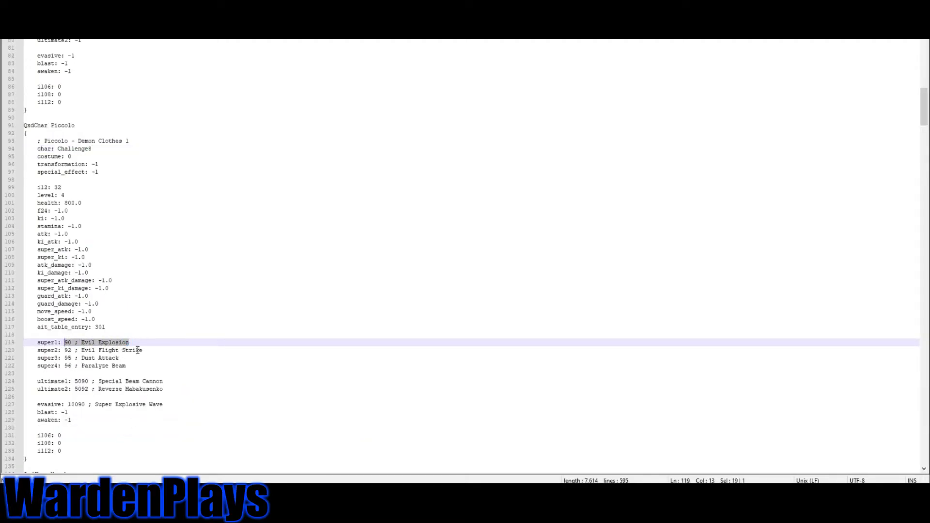
type("ChallSkill")
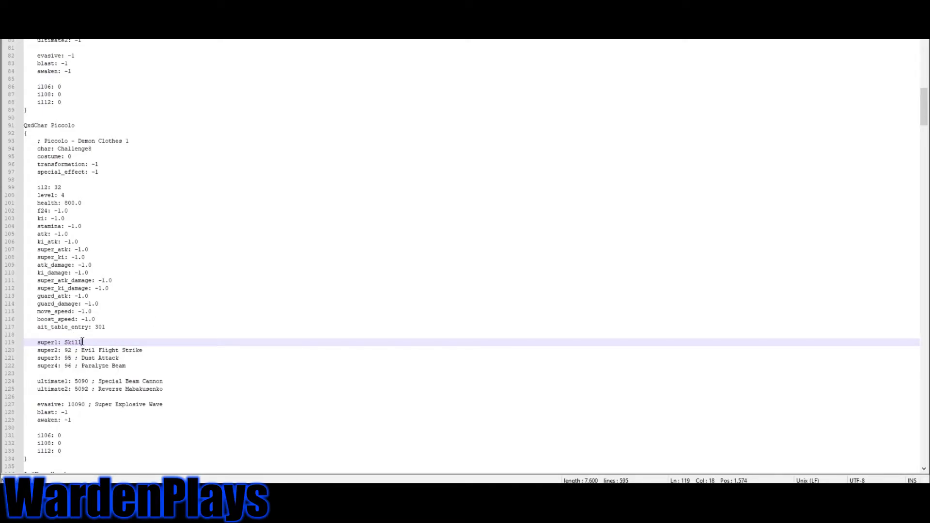
left_click_drag(83, 342, 64, 343)
Replace the SkillReward entry's skill value in the quest file with the identifier Challenge8
left_click(282, 38)
key("ctrl+Tab")
key("ctrl+Tab")
scroll(158, 335, "down", 17)
scroll(140, 325, "down", 5)
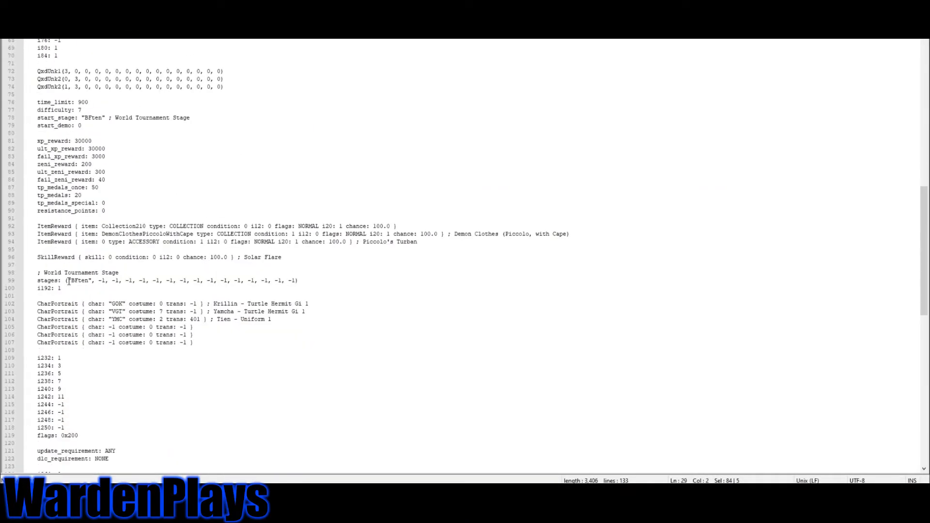
scroll(131, 256, "up", 4)
left_click_drag(113, 351, 103, 352)
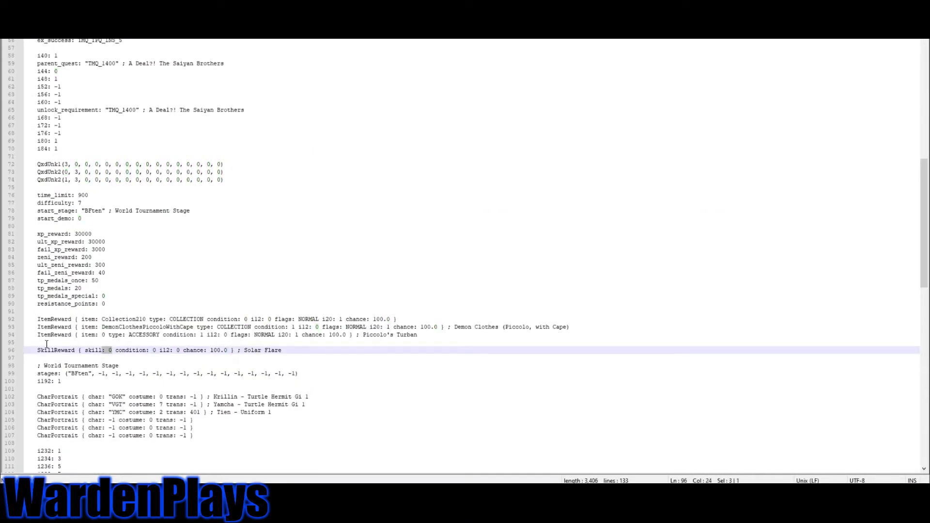
left_click_drag(38, 350, 289, 351)
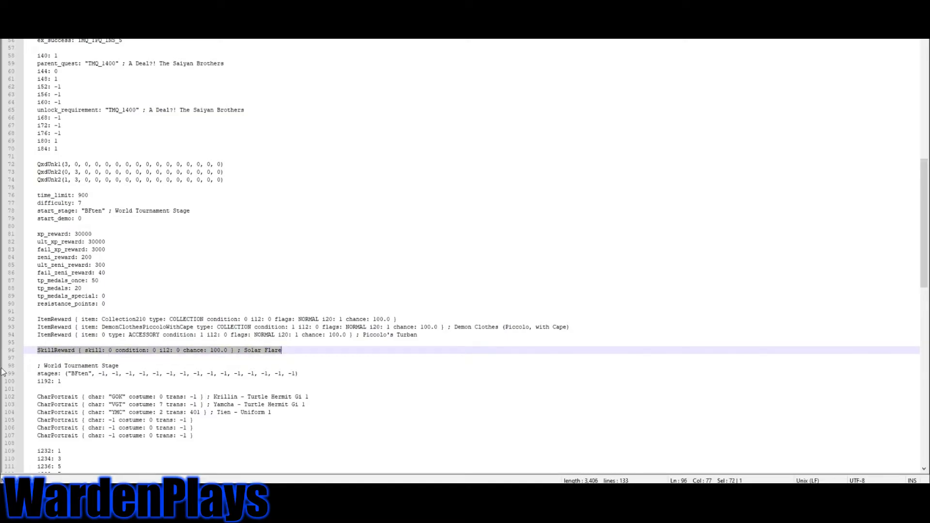
left_click(113, 352)
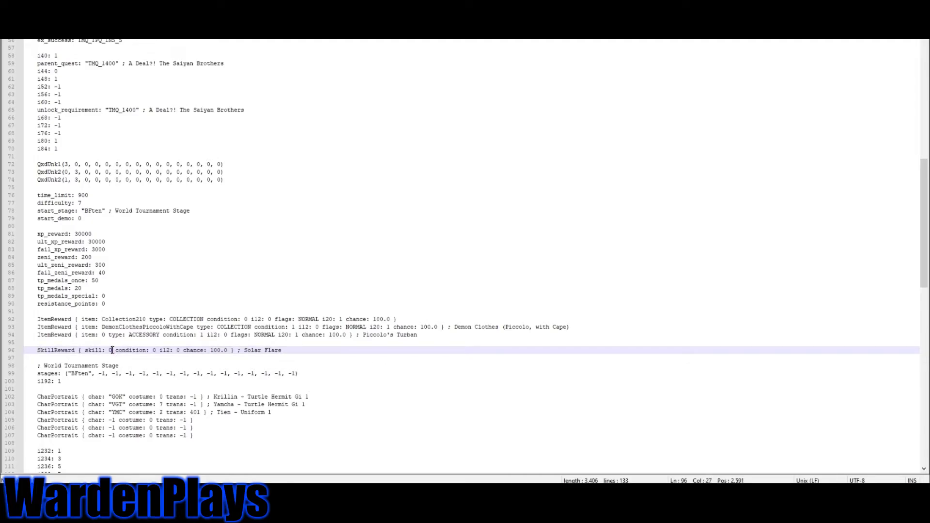
double_click(111, 350)
key("ctrl+v")
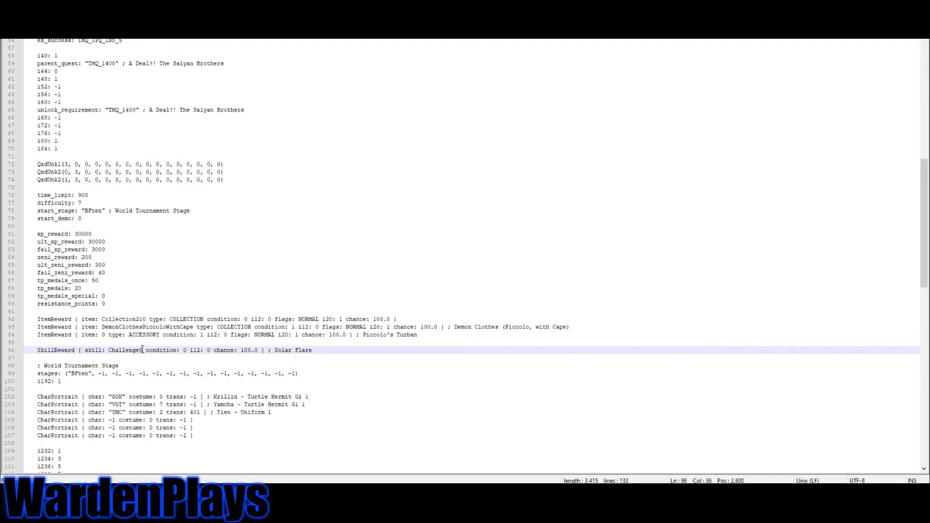
Try the identifier Skill as the SkillReward's skill value, then undo that replacement
left_click_drag(143, 351, 108, 351)
type("Skill")
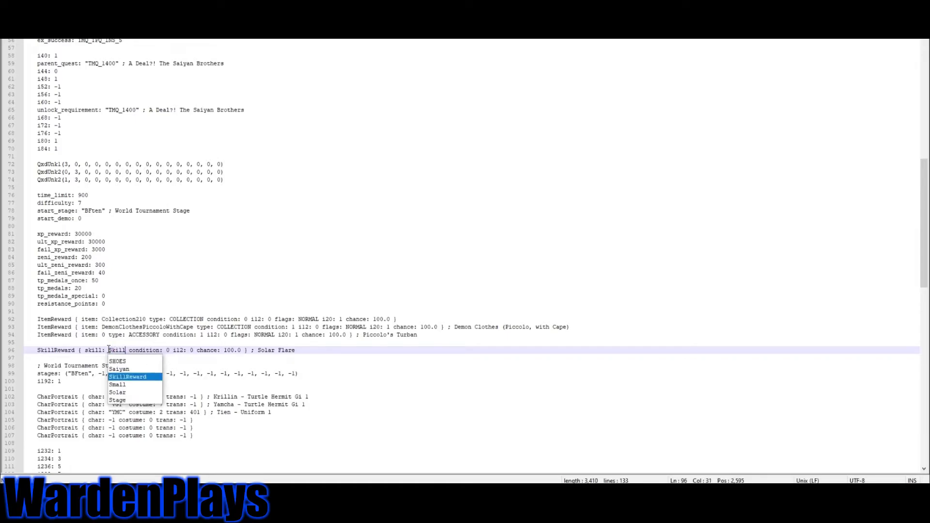
key("ctrl+z")
key("ctrl+z")
Replace the char value "GOK" in the first CharPortrait entry with Challenge8
left_click(241, 396)
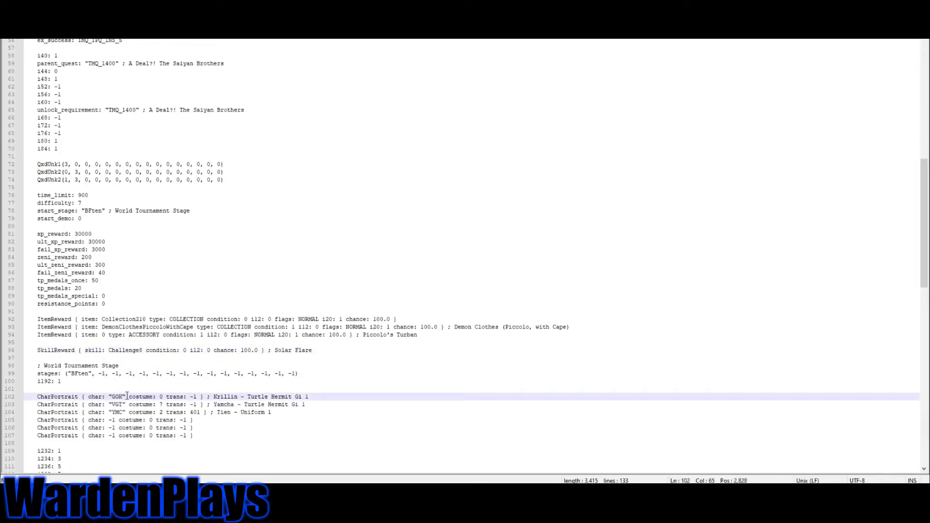
double_click(122, 397)
left_click(127, 396)
left_click_drag(127, 396, 108, 396)
key("ctrl+v")
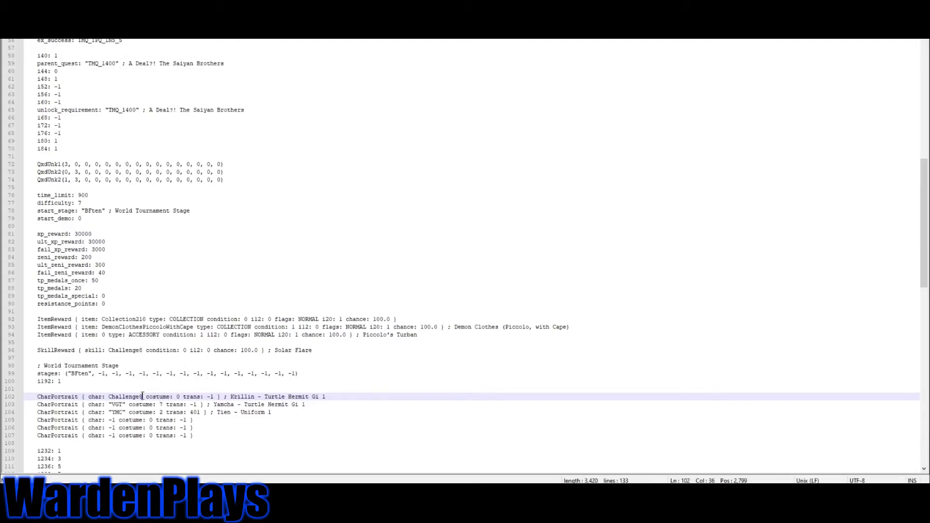
Try replacing "BFten" in the quest's stages list with Challenge8, then undo it
left_click_drag(92, 374, 69, 378)
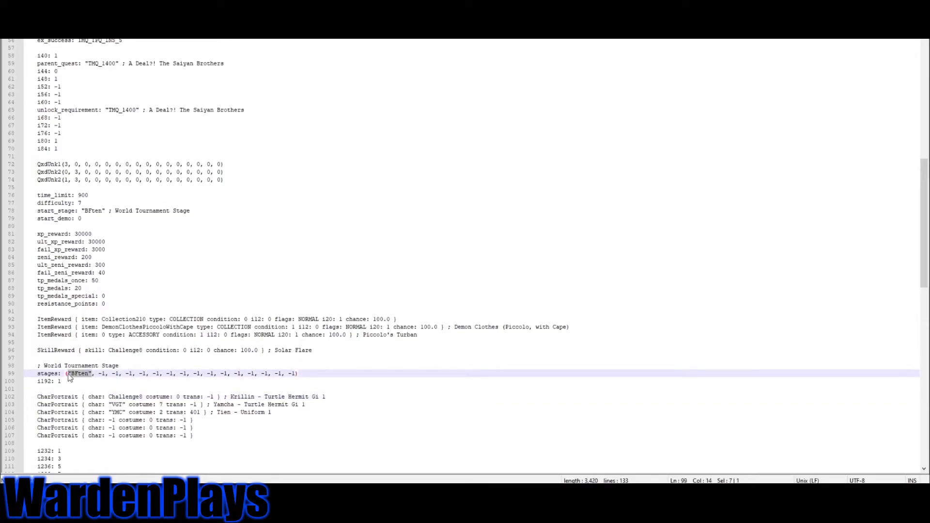
key("ctrl+v")
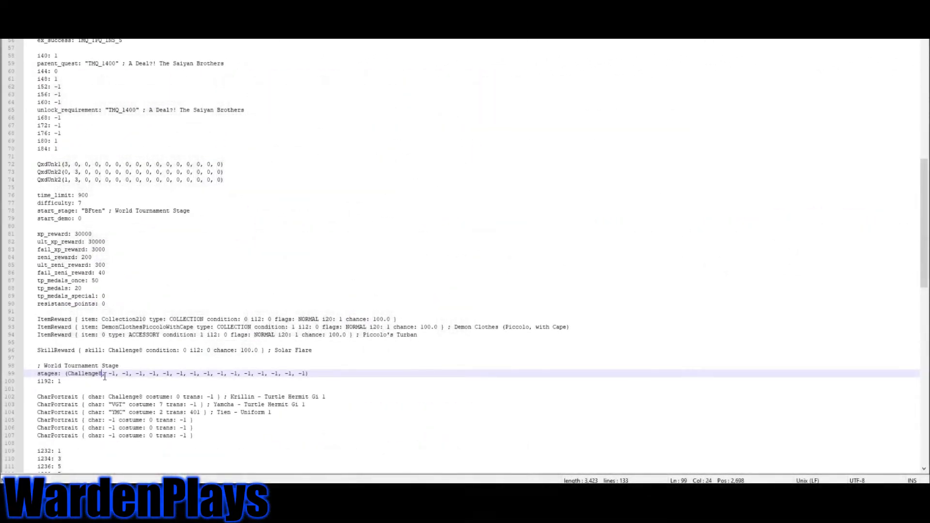
key("ctrl+z")
scroll(106, 388, "down", 5)
scroll(168, 338, "up", 6)
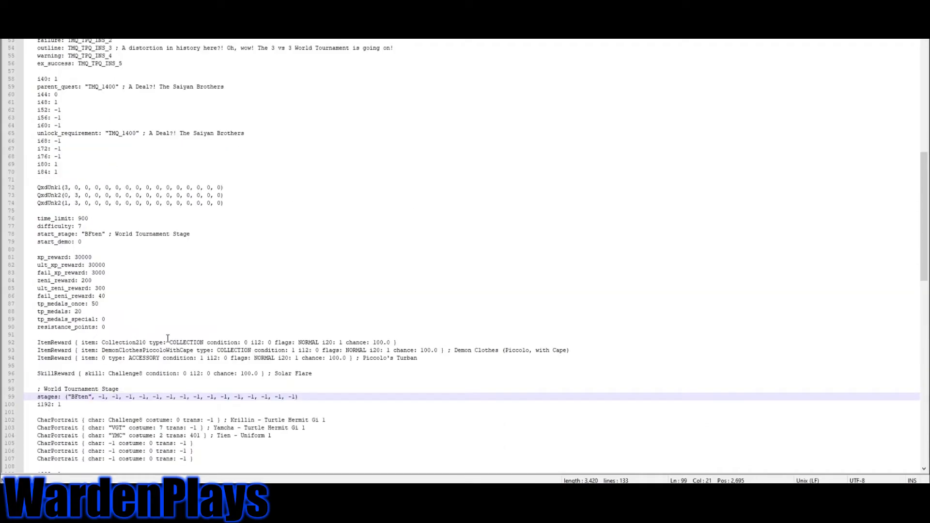
Trace the Collection210 item reward back to its ItemCollection definition in the quest file
double_click(112, 342)
scroll(201, 364, "up", 15)
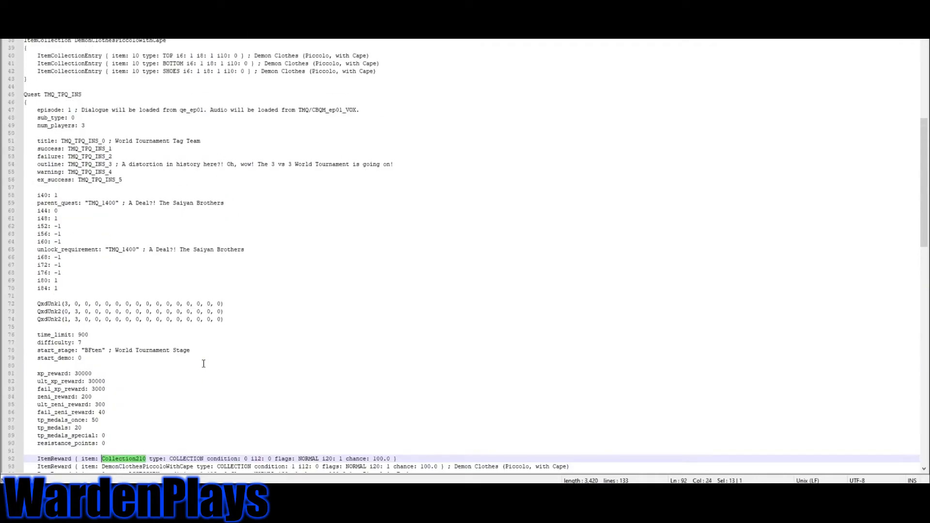
scroll(193, 377, "up", 2)
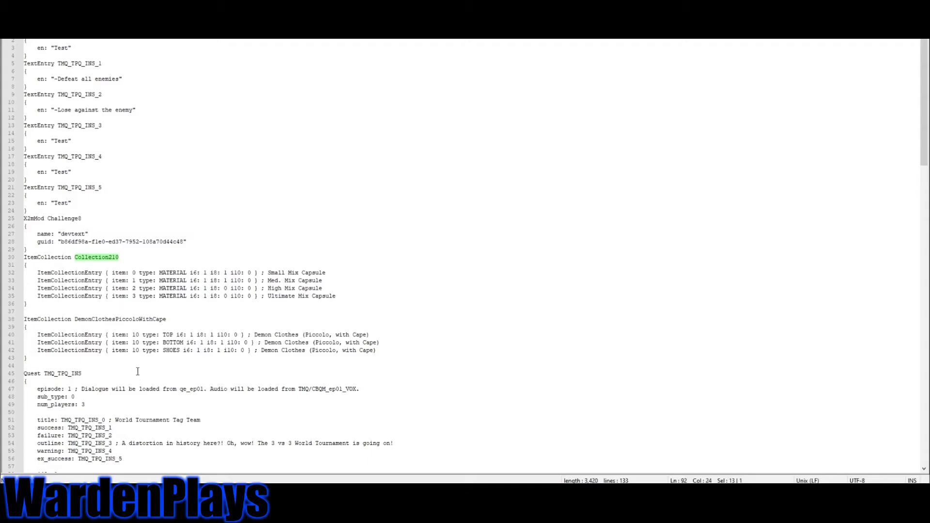
scroll(193, 336, "down", 9)
Undo the Challenge8 replacements in the SkillReward and first CharPortrait entries, and roll back the X2mMod block's guid edit
left_click(205, 331)
scroll(208, 330, "down", 5)
key("ctrl+z")
key("ctrl+z")
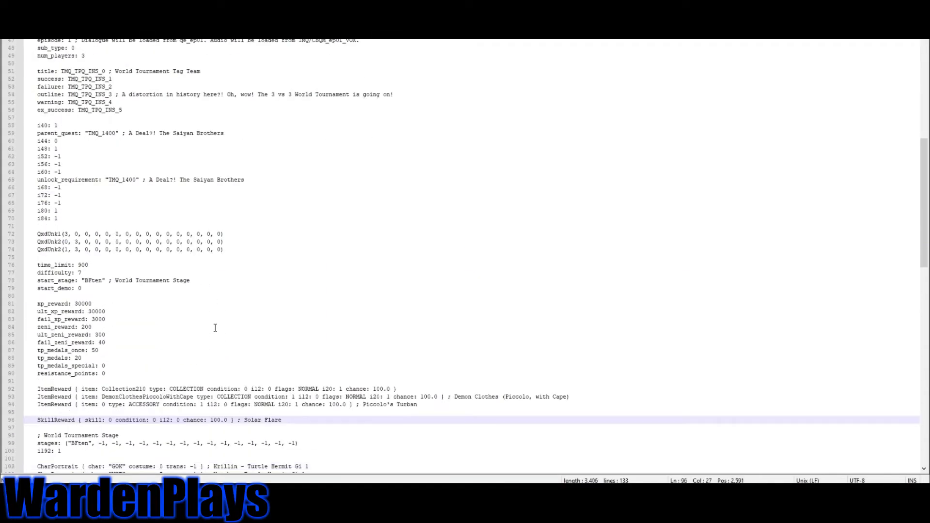
key("ctrl+z")
scroll(228, 319, "up", 9)
key("ctrl+y")
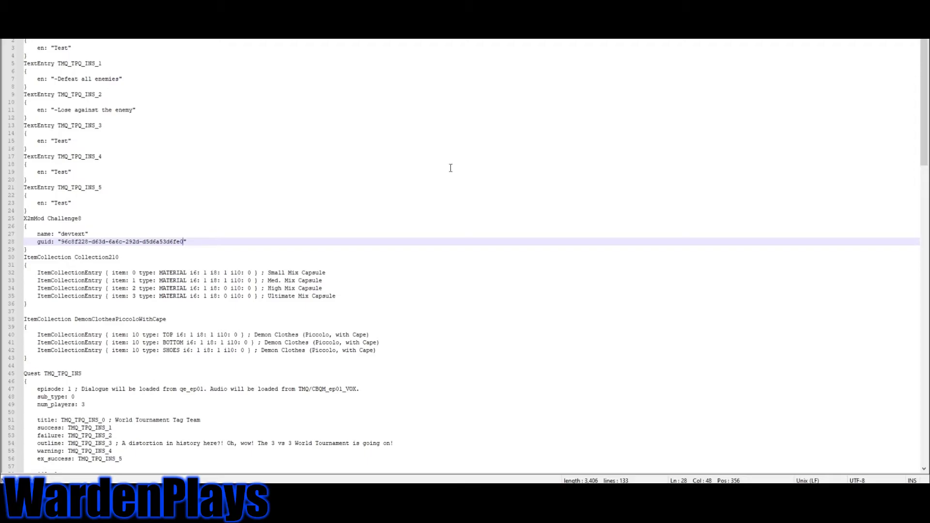
key("End")
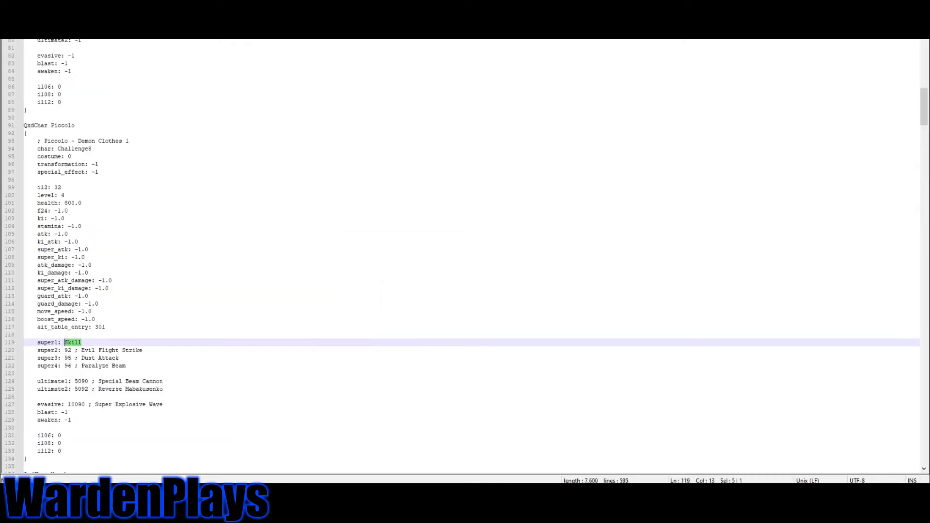
Undo the Skill edit on Piccolo's super1 entry in the chars file, then select his char identifier
left_click(188, 336)
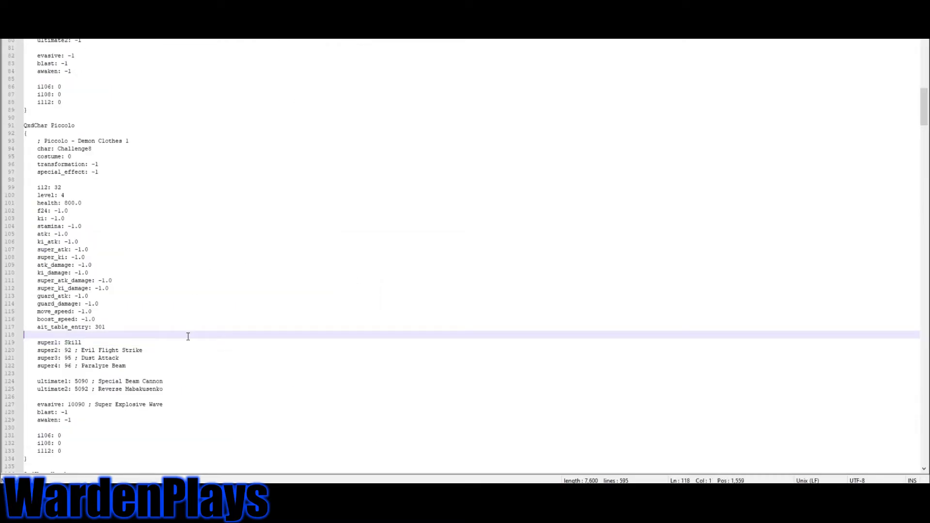
key("ctrl+z")
key("ctrl+z")
key("ctrl+z")
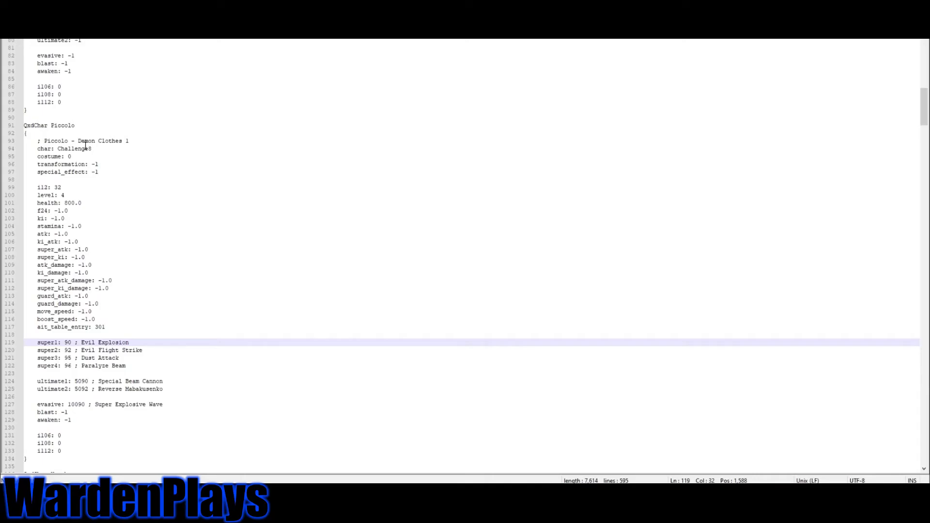
left_click_drag(94, 149, 65, 148)
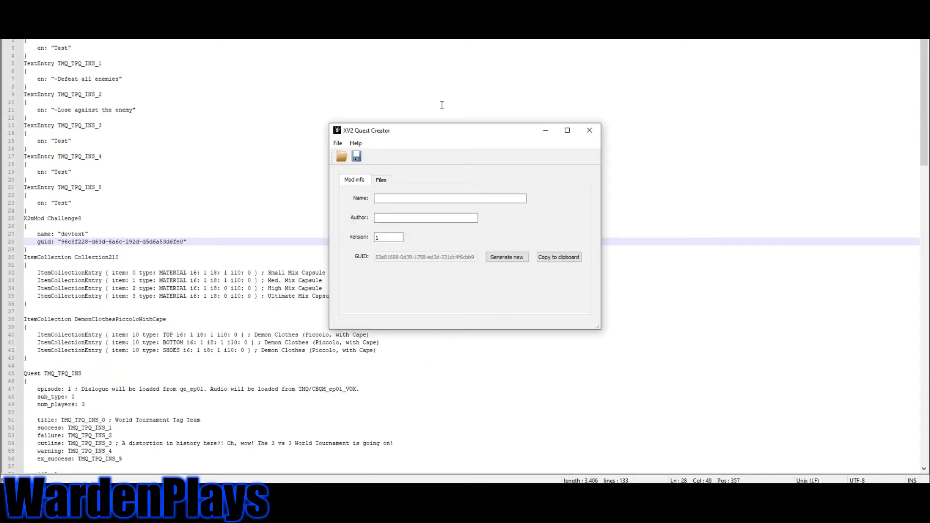
In XV2 Quest Creator, name the mod Devtest and set its quest files directory to the Desktop folder imadethisinadvancelol
left_click_drag(373, 131, 265, 138)
left_click(307, 205)
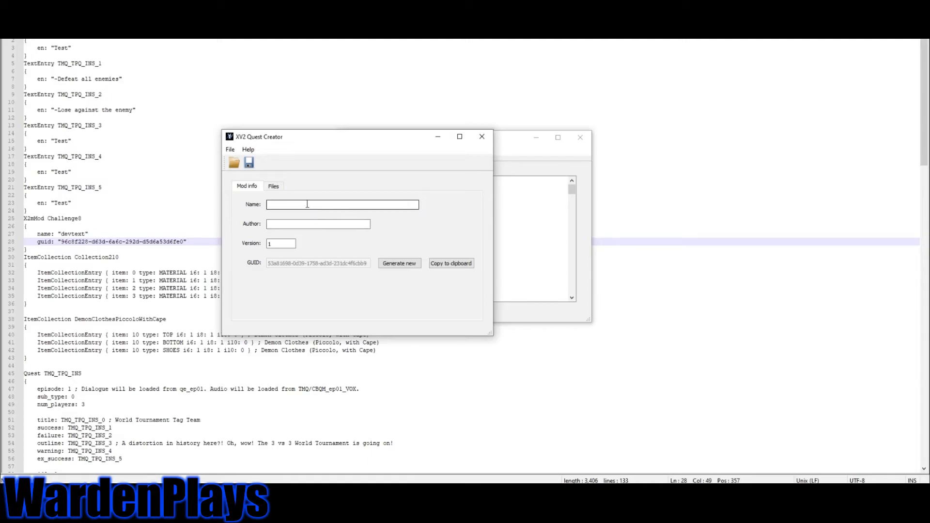
type("devtext")
left_click(350, 221)
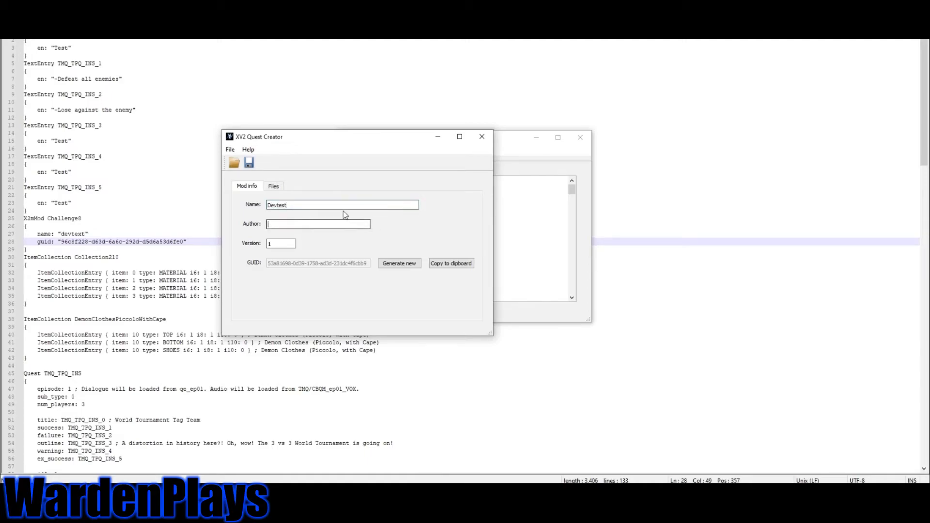
left_click(273, 186)
left_click(457, 205)
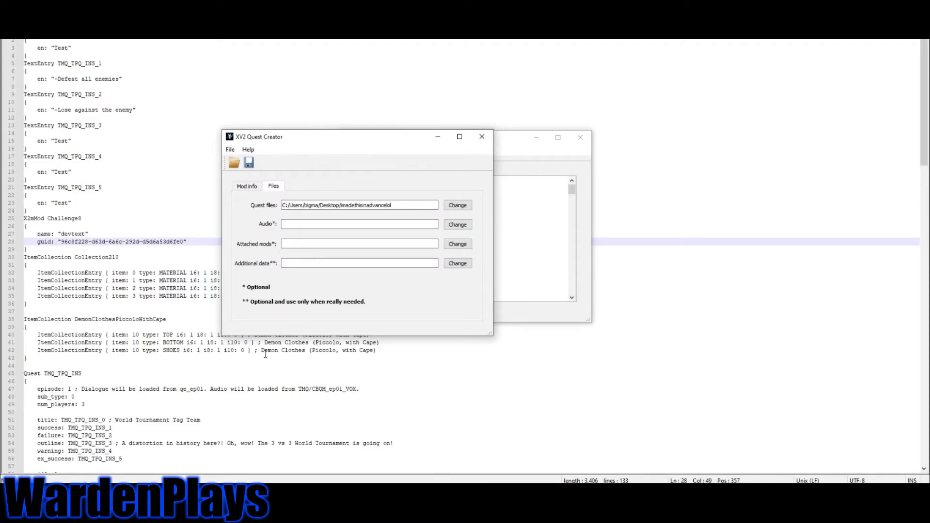
Create a folder named Folder on the Desktop in File Explorer and move the NPC4 archive into it
left_click(274, 488)
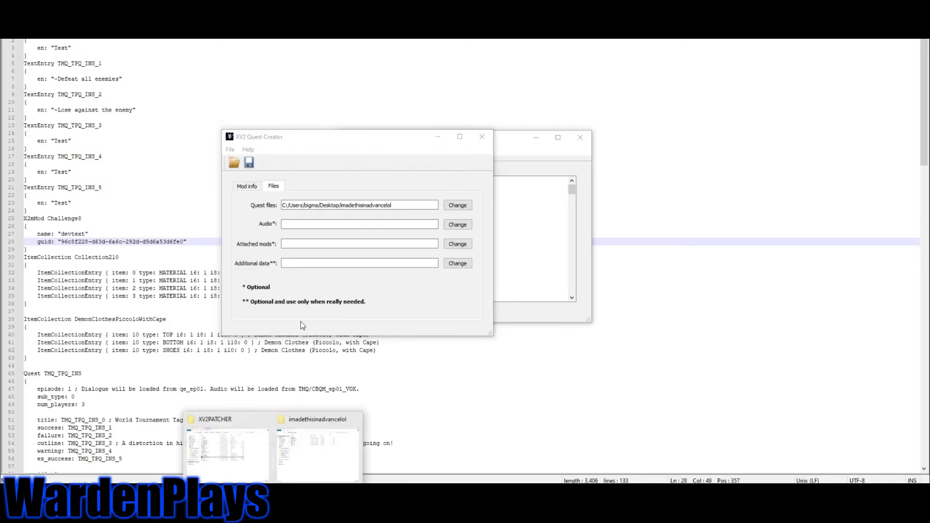
left_click(324, 460)
right_click(480, 307)
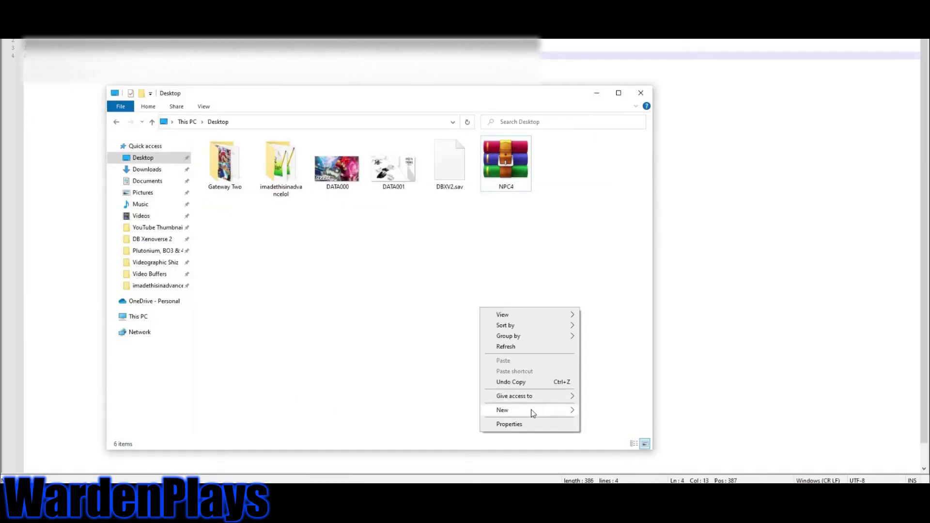
mouse_move(533, 412)
left_click(598, 410)
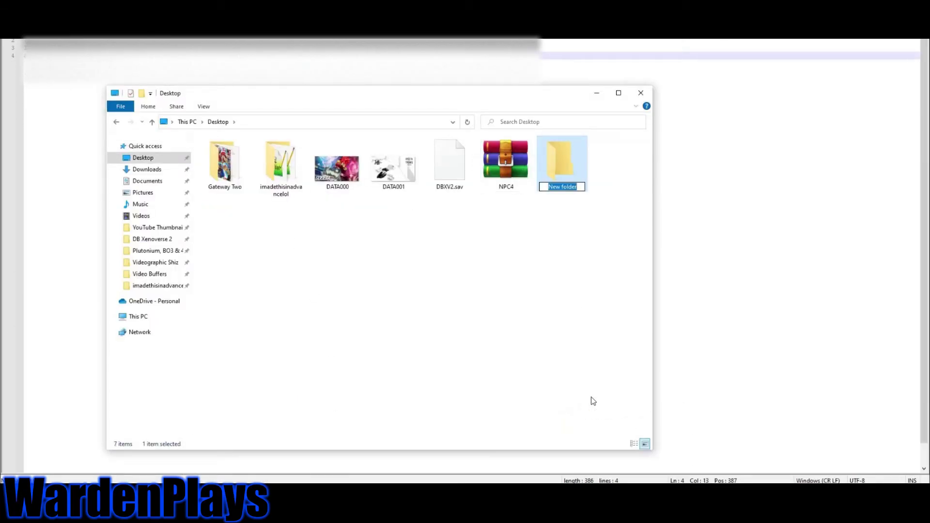
type("Folder")
key("Return")
left_click_drag(506, 165, 562, 164)
left_click(596, 93)
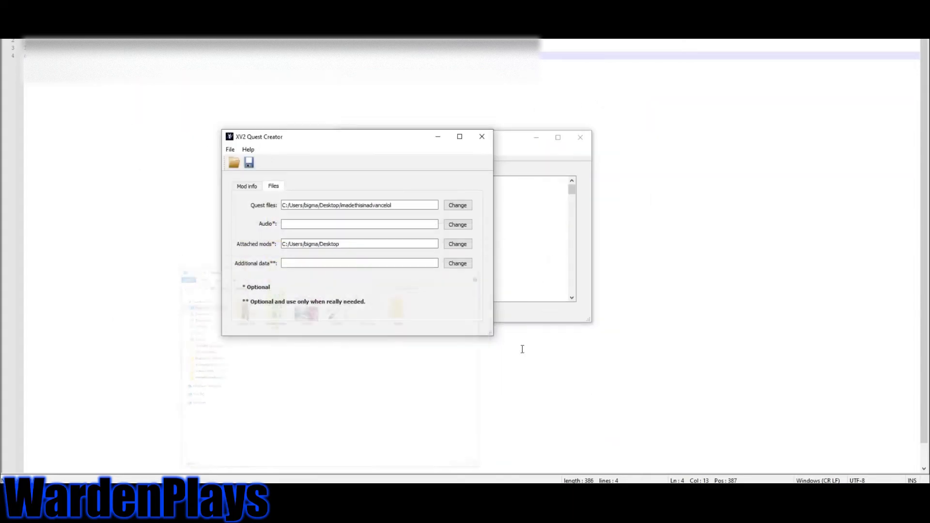
Set the attached mods directory in XV2 Quest Creator to the Desktop folder named Folder
left_click(458, 244)
left_click(336, 225)
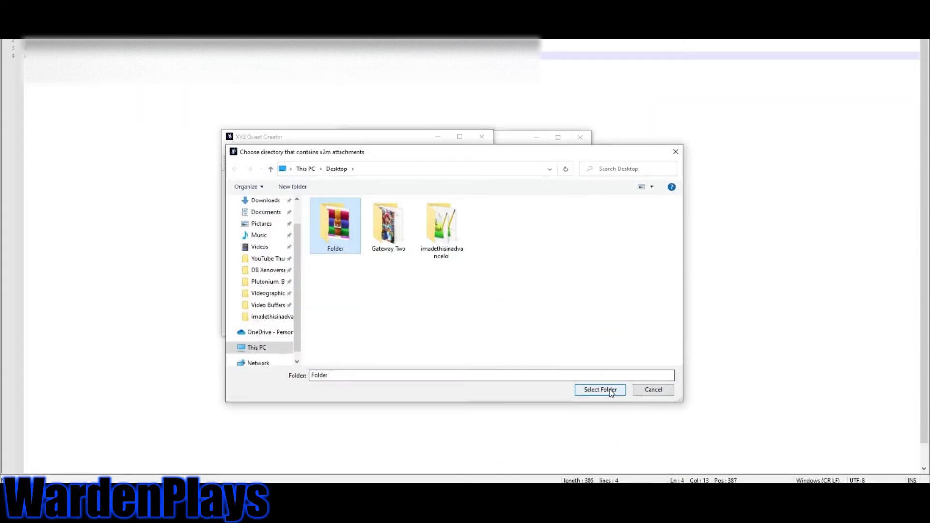
left_click(611, 393)
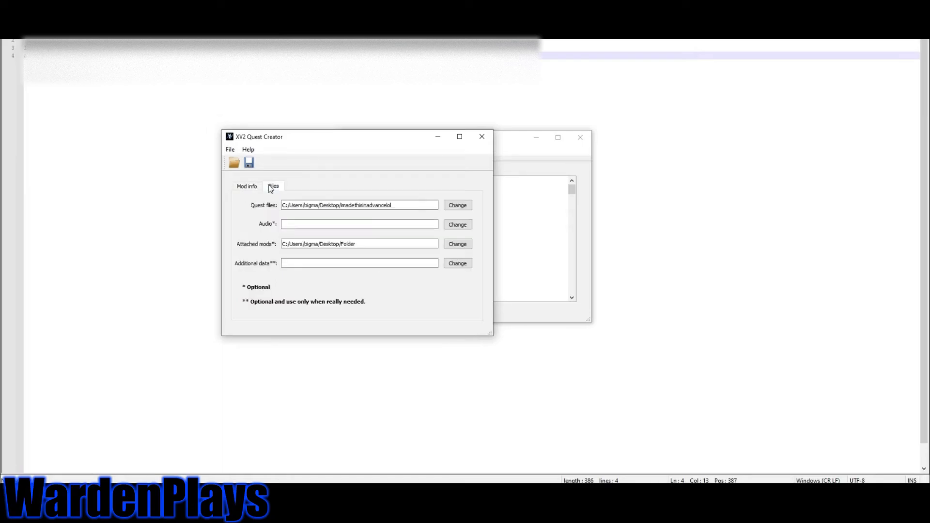
left_click(247, 186)
left_click(268, 185)
Open the dialog for saving the quest as an X2M file, then cancel it
left_click_drag(355, 142, 399, 128)
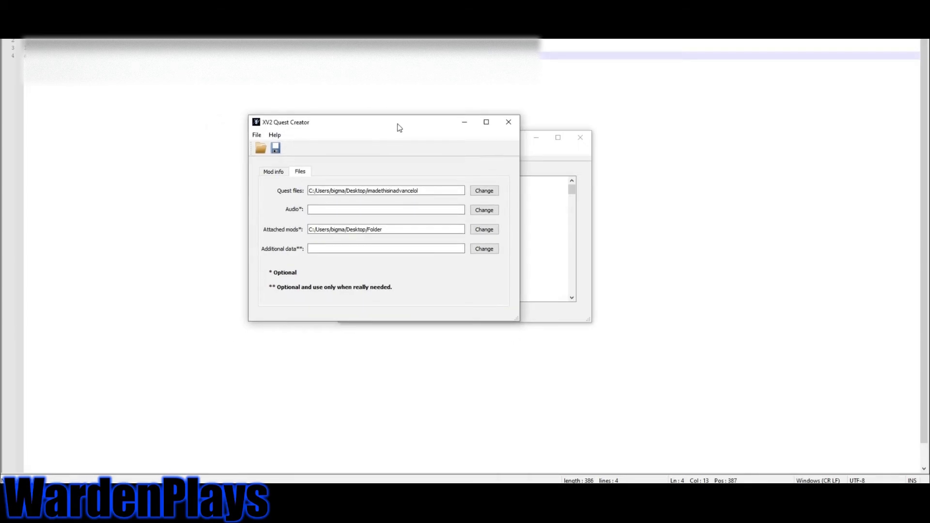
left_click_drag(339, 136, 313, 132)
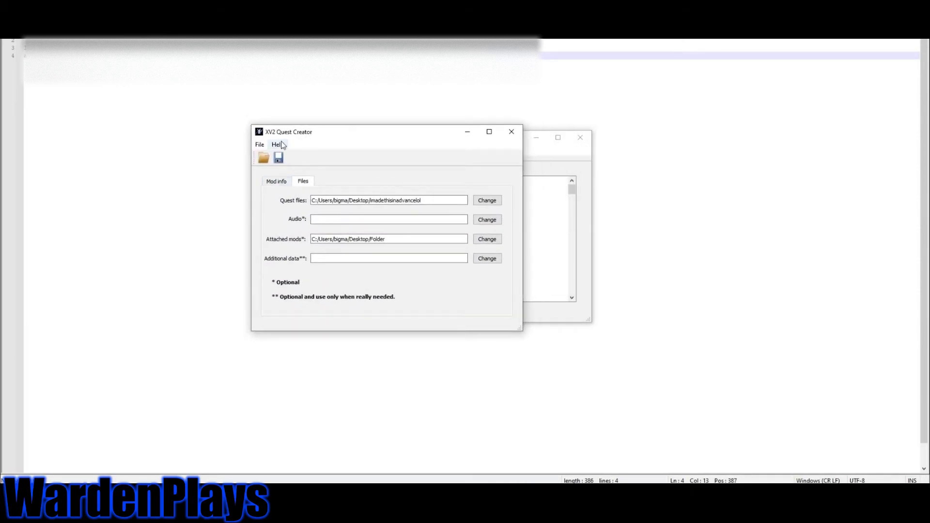
left_click(282, 158)
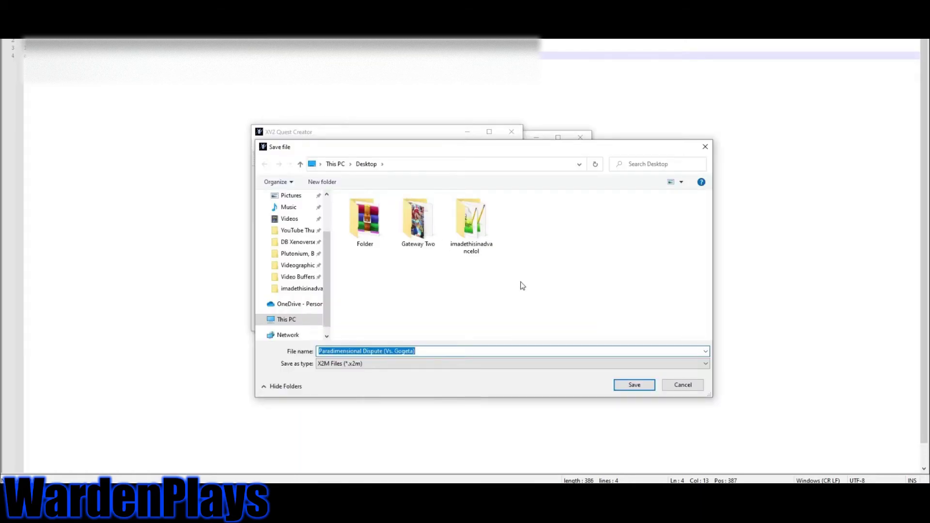
left_click(681, 385)
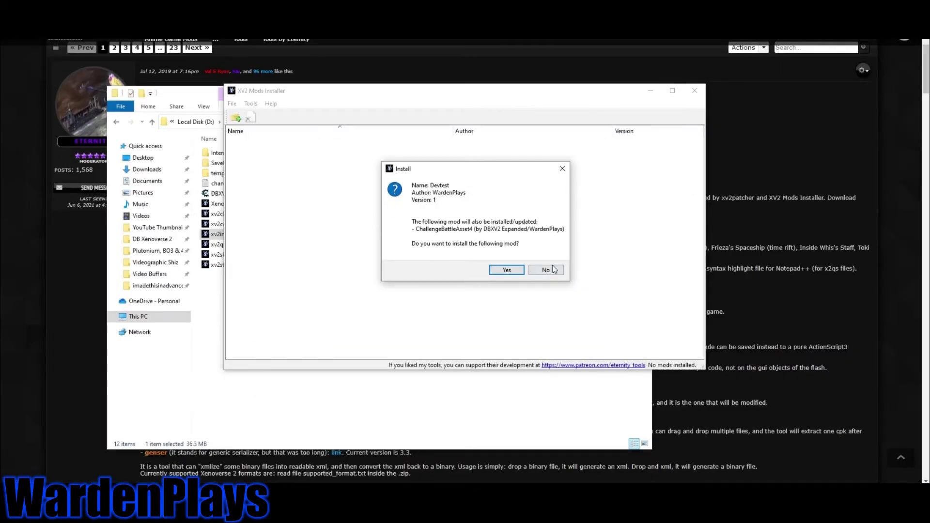
Decline the installation of the Devtest mod in XV2 Mods Installer
left_click(553, 269)
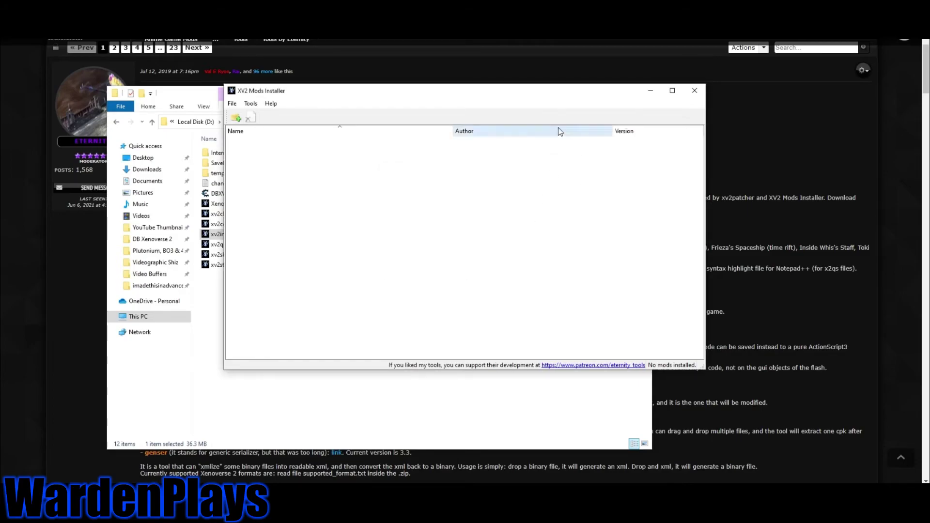
left_click_drag(557, 91, 565, 95)
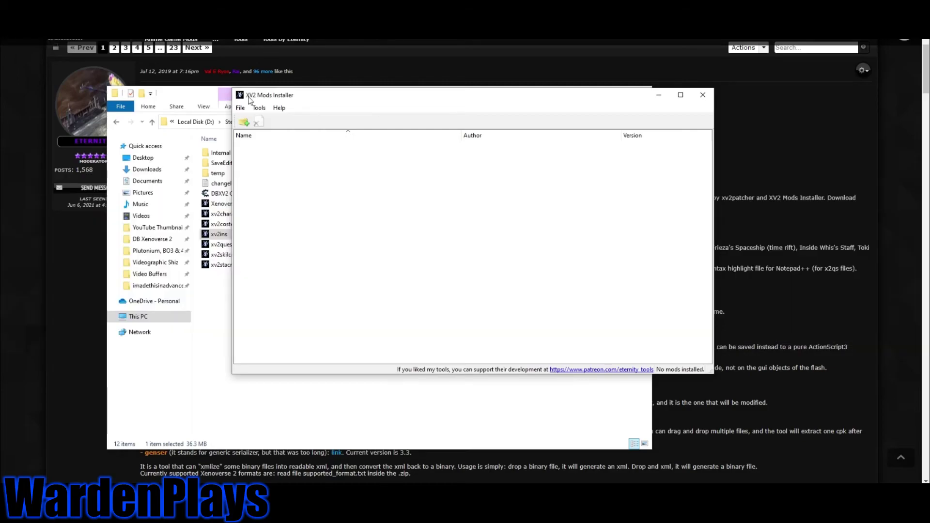
left_click_drag(249, 99, 208, 94)
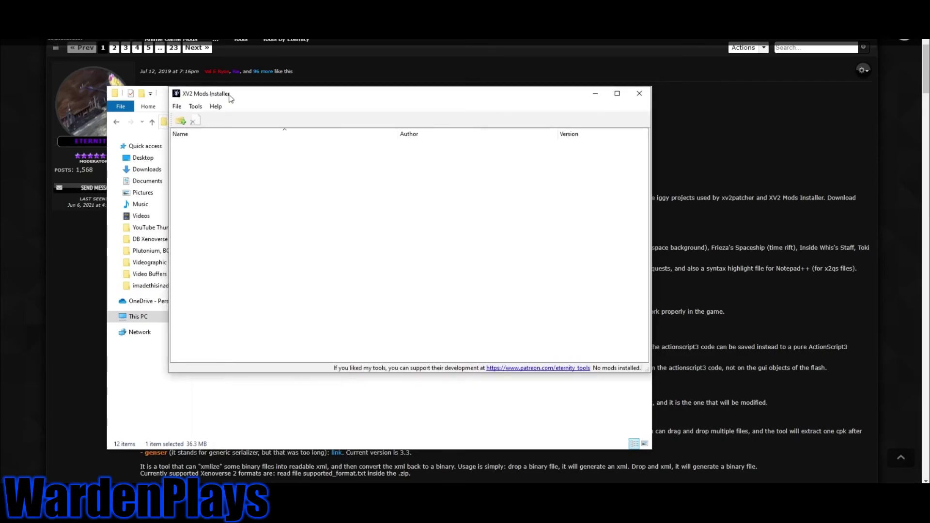
mouse_move(270, 100)
left_mouse_down()
mouse_move(294, 98)
mouse_move(267, 102)
left_mouse_up()
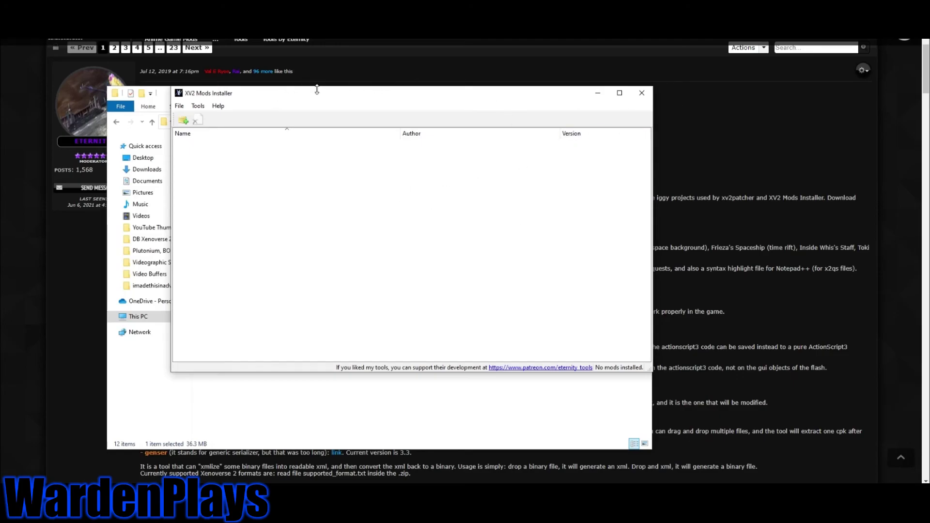
mouse_move(313, 95)
left_mouse_down()
mouse_move(301, 100)
mouse_move(315, 96)
left_mouse_up()
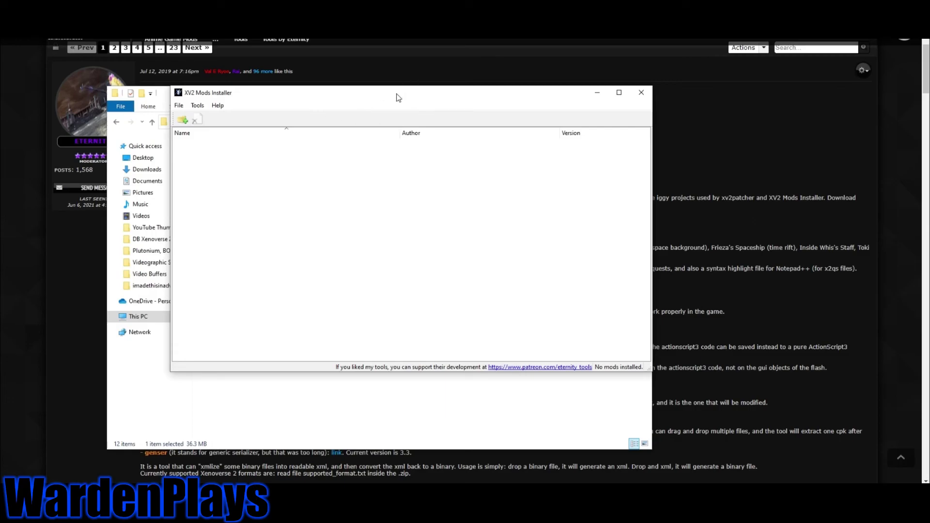
mouse_move(396, 94)
left_mouse_down()
mouse_move(390, 101)
mouse_move(399, 99)
left_mouse_up()
mouse_move(241, 97)
left_mouse_down()
mouse_move(248, 107)
mouse_move(245, 95)
left_mouse_up()
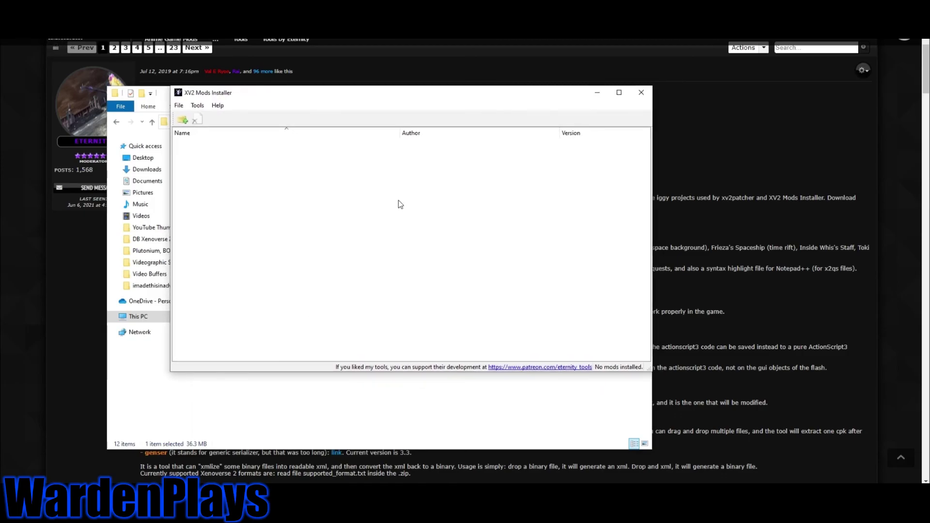